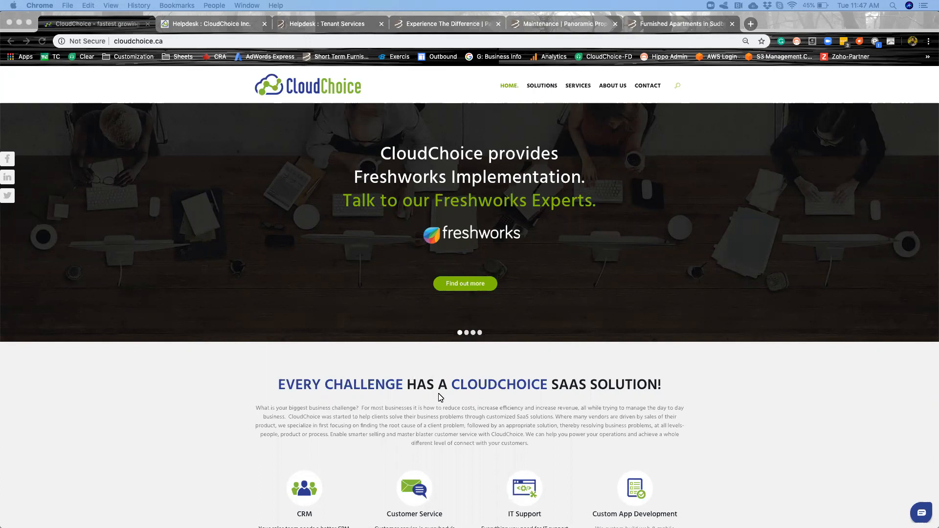
# Look over the SaaS solution offerings on the CloudChoice home page.
pyautogui.scroll(-2, 440, 391)
pyautogui.scroll(-3, 440, 397)
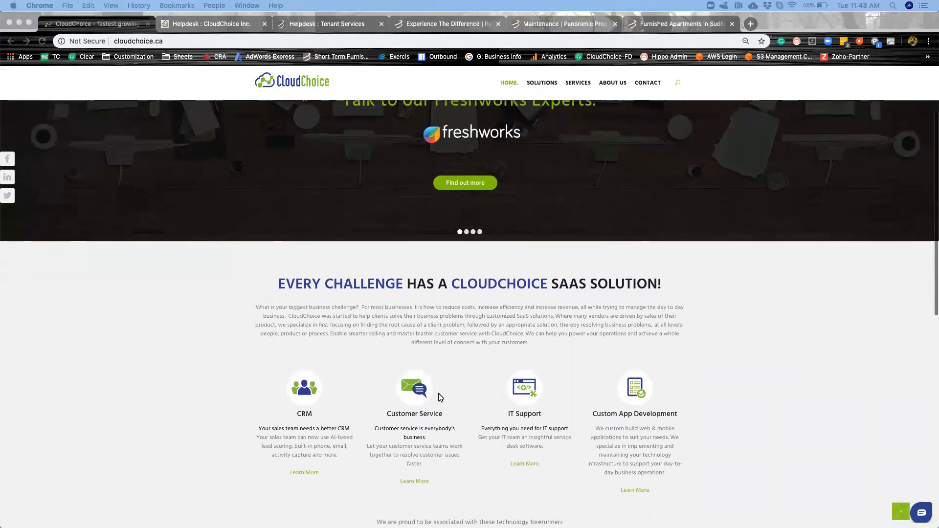
pyautogui.scroll(5, 440, 398)
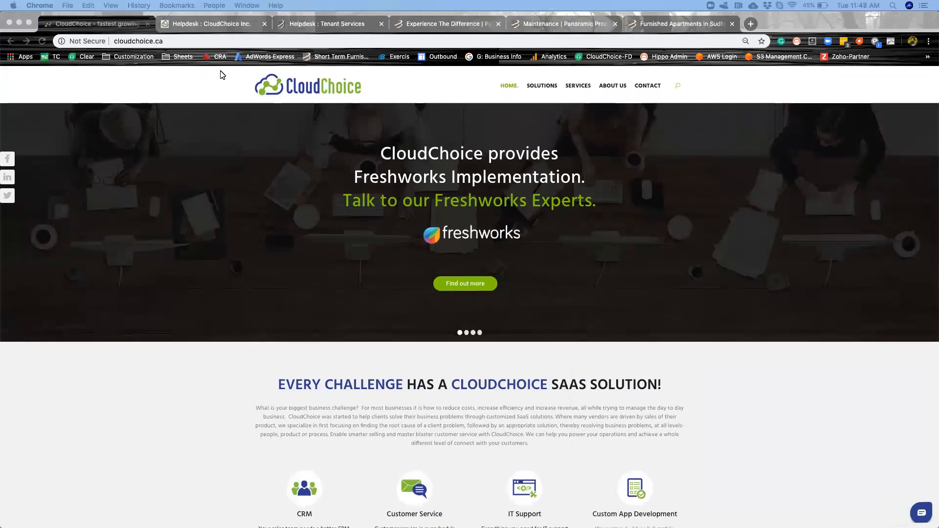
# Browse the list of Freshdesk accounts in the CloudChoice helpdesk's Freshworks switcher, then close it.
pyautogui.click(191, 23)
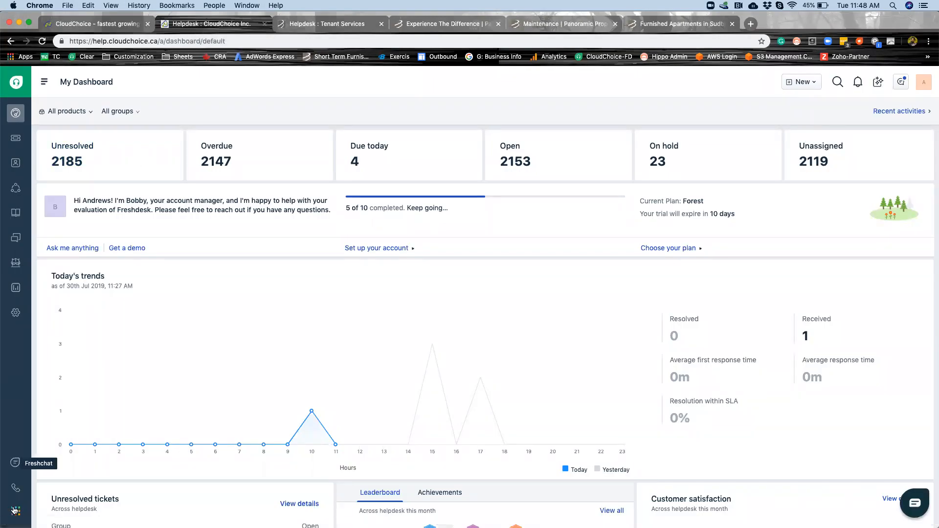
pyautogui.click(15, 510)
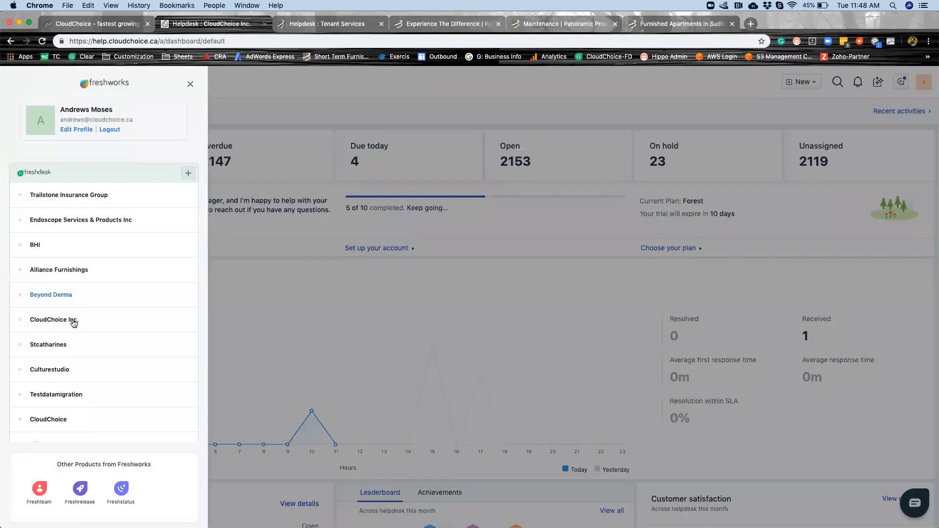
pyautogui.scroll(-6, 73, 322)
pyautogui.scroll(3, 73, 323)
pyautogui.scroll(-3, 74, 323)
pyautogui.scroll(4, 74, 323)
pyautogui.scroll(2, 76, 176)
pyautogui.scroll(-5, 148, 363)
pyautogui.scroll(-3, 148, 362)
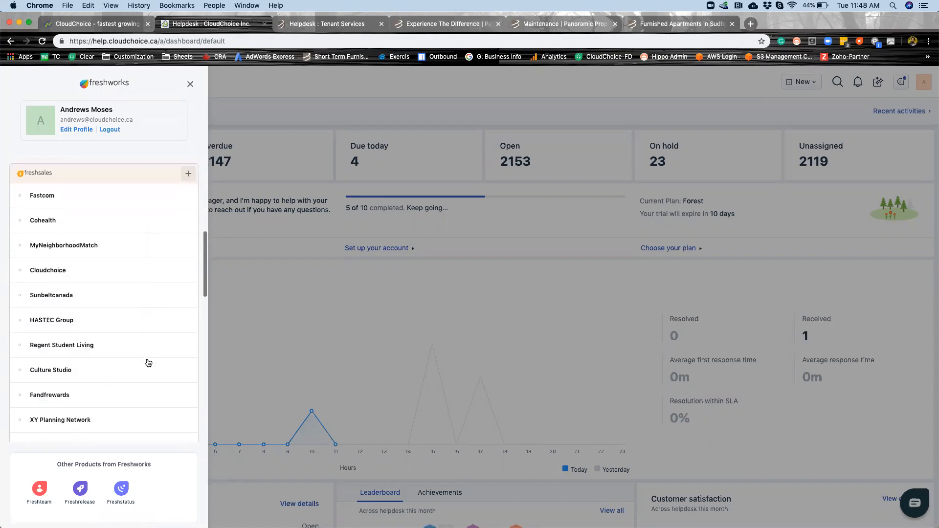
pyautogui.click(243, 359)
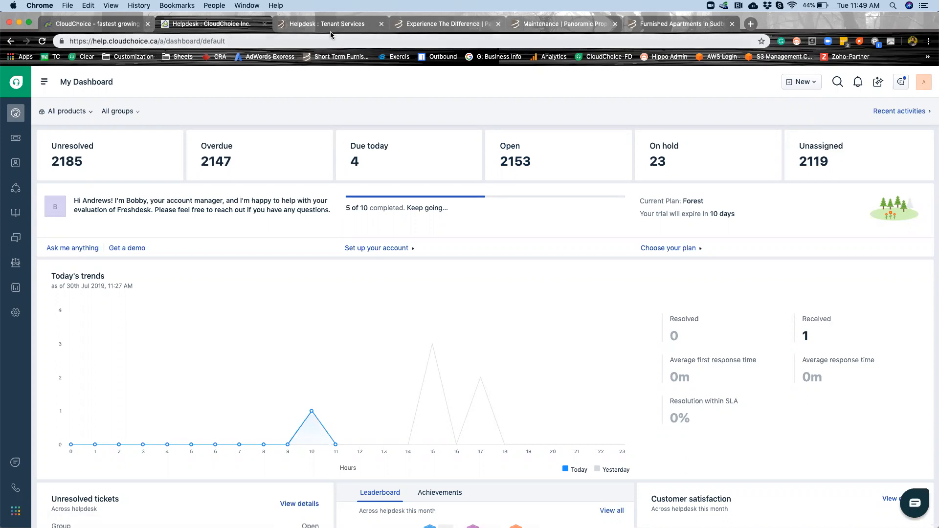
# Examine the Panoramic Properties home page, including the rental search and the tenant service options.
pyautogui.click(431, 24)
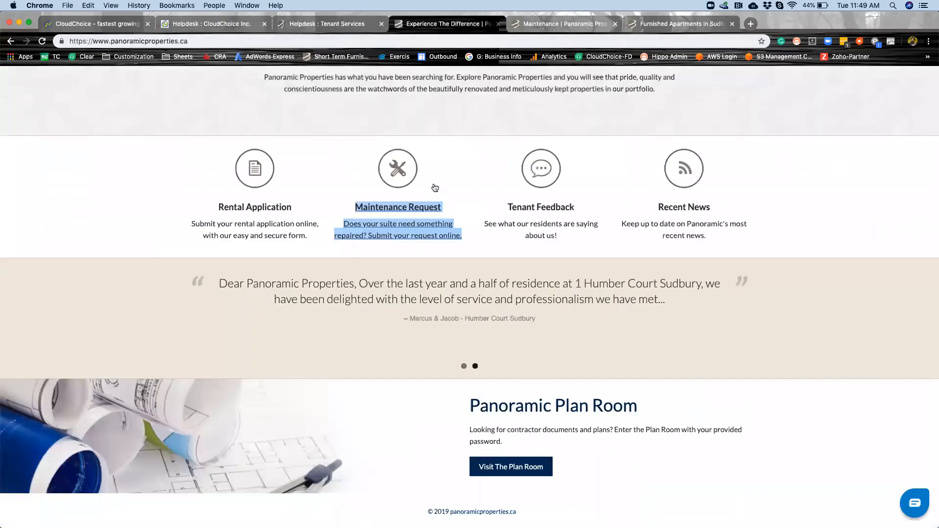
pyautogui.scroll(1, 439, 237)
pyautogui.scroll(8, 439, 236)
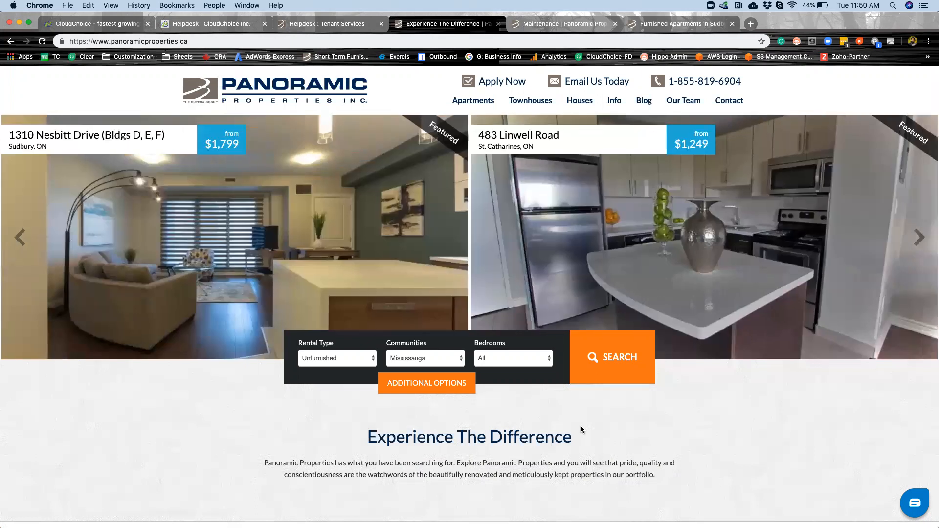
pyautogui.moveTo(682, 524)
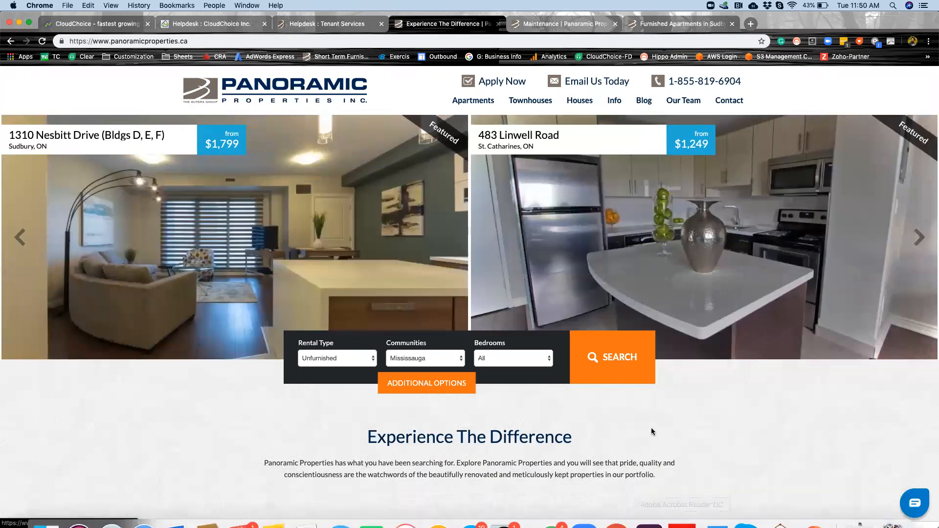
pyautogui.scroll(-8, 648, 435)
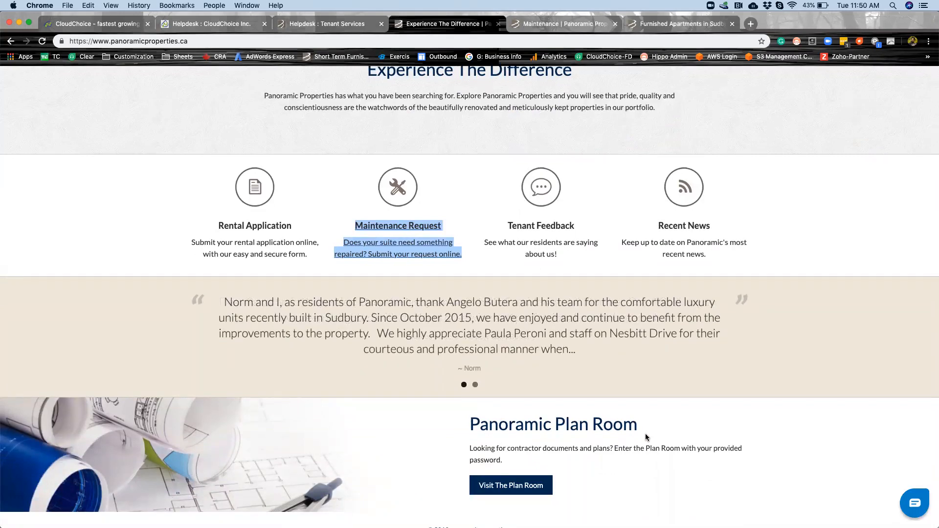
pyautogui.scroll(5, 646, 437)
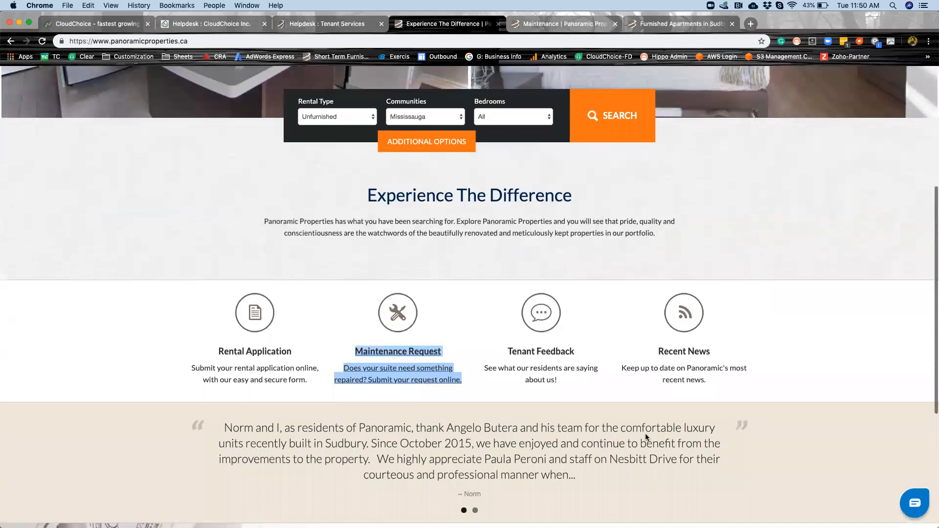
pyautogui.scroll(-4, 645, 437)
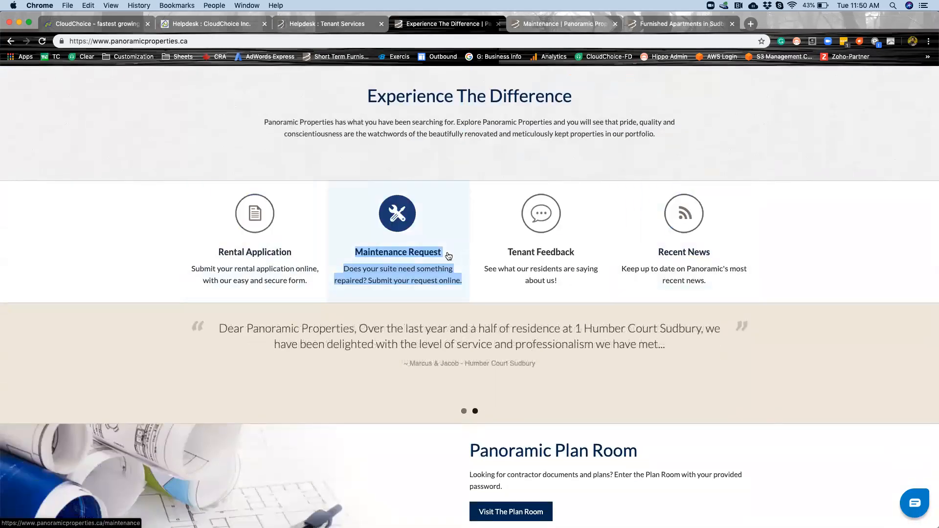
# Review the fields of the Maintenance work order request form on the Panoramic Properties site.
pyautogui.click(542, 25)
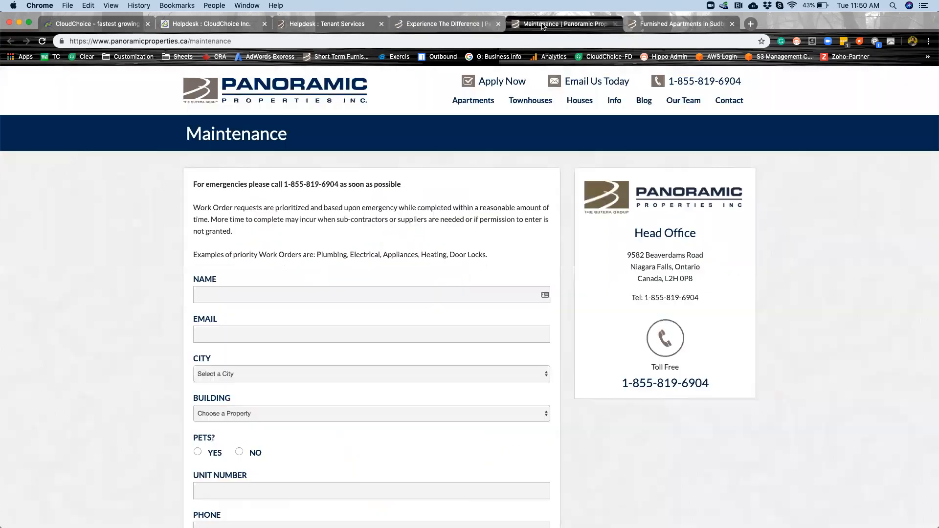
pyautogui.scroll(-3, 386, 448)
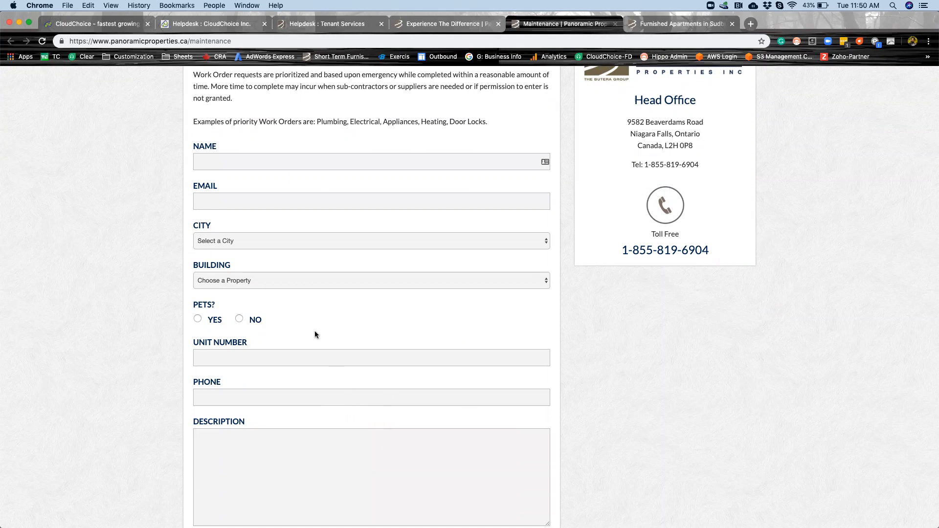
pyautogui.scroll(1, 320, 215)
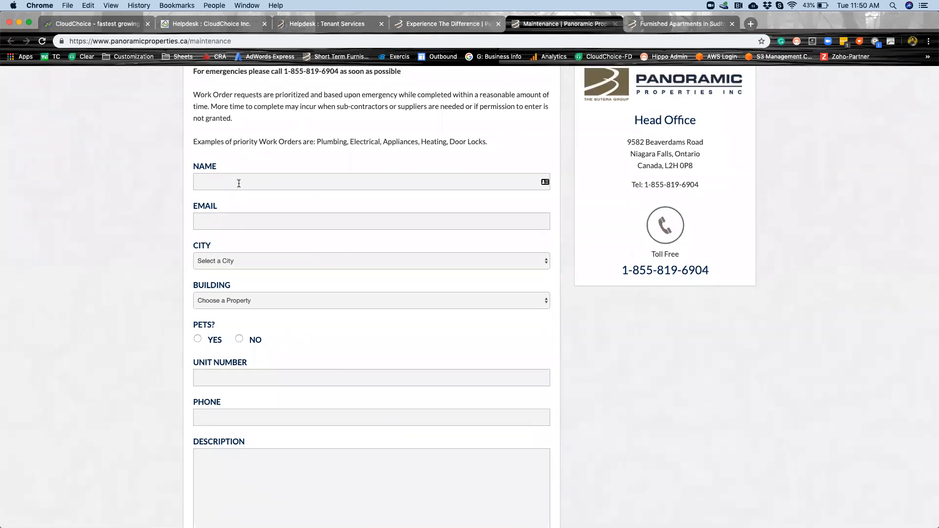
pyautogui.scroll(-5, 295, 350)
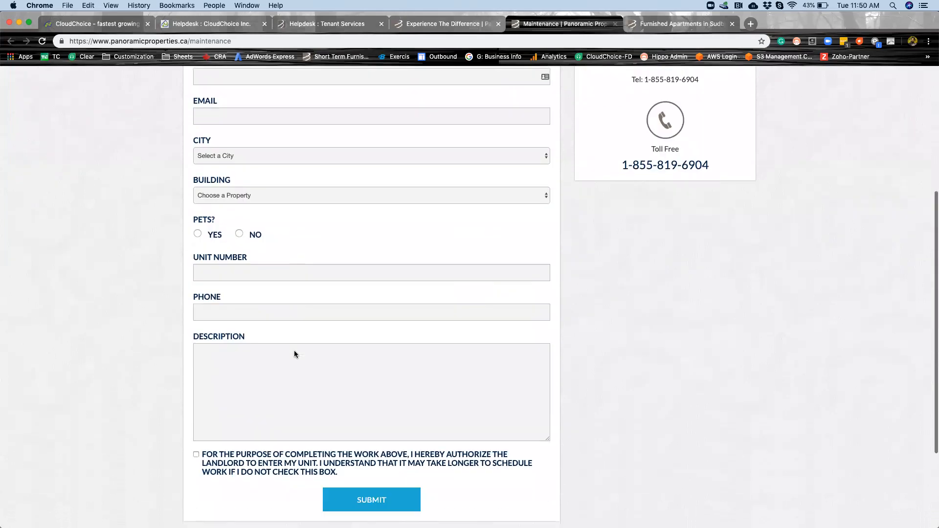
pyautogui.scroll(4, 289, 205)
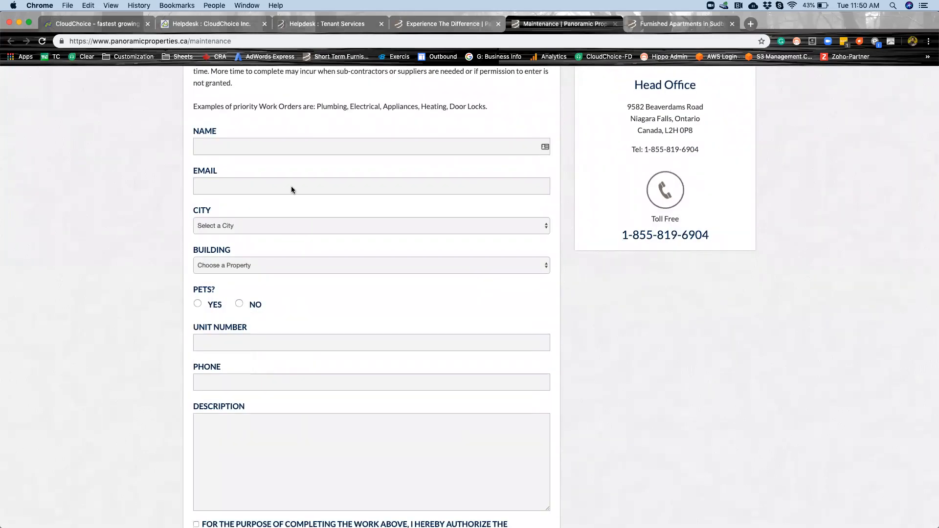
# Return to the Panoramic Properties home page and view the chat inbox and the Tenant Feedback form, closing each.
pyautogui.click(414, 24)
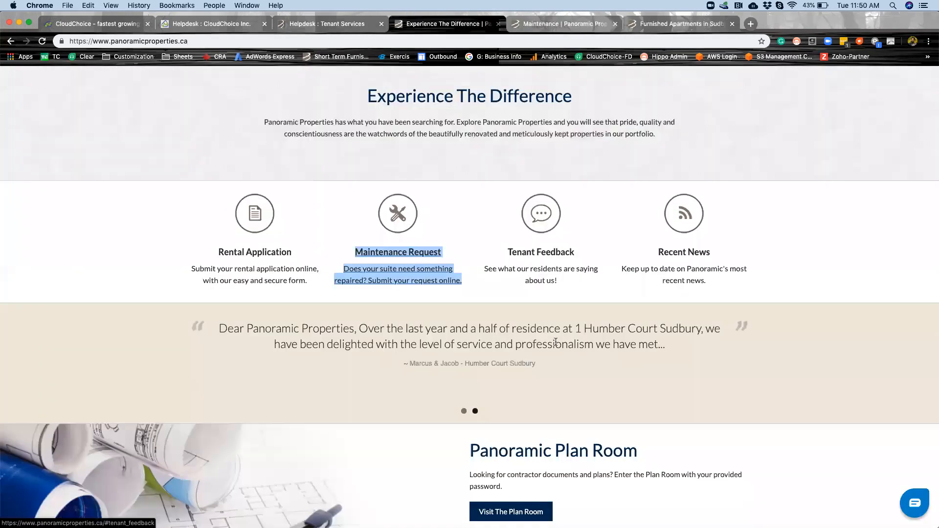
pyautogui.click(912, 500)
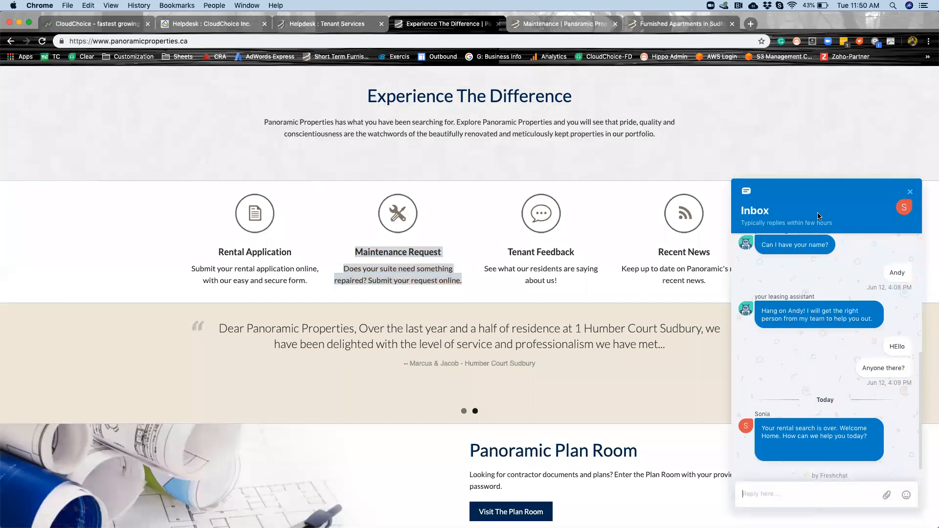
pyautogui.click(909, 194)
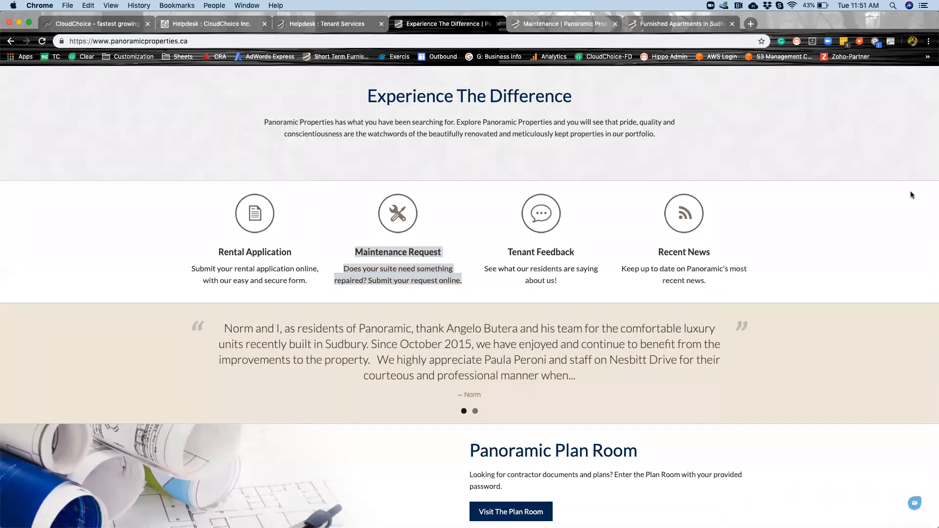
pyautogui.click(552, 260)
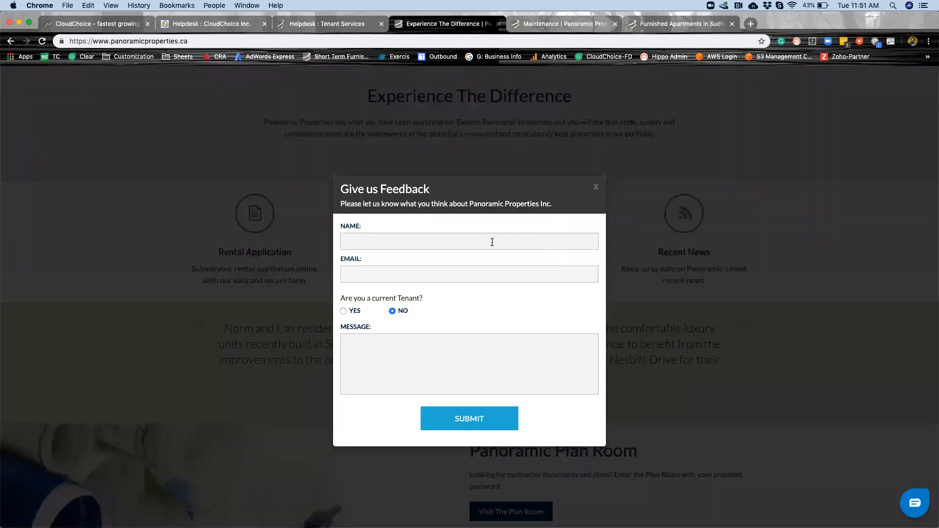
pyautogui.click(595, 188)
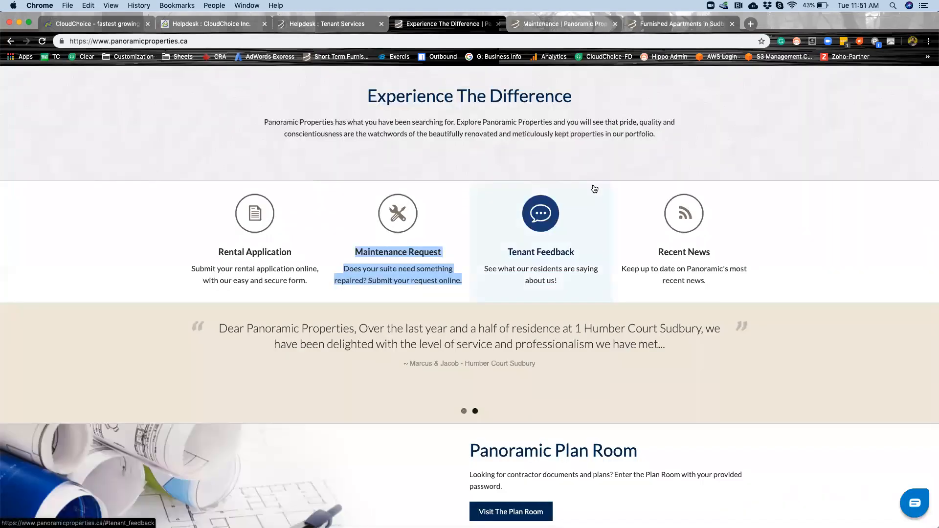
# View the Hyland furnished apartments listing and page through its photos up to the Bachelor Furnished Suite.
pyautogui.click(666, 27)
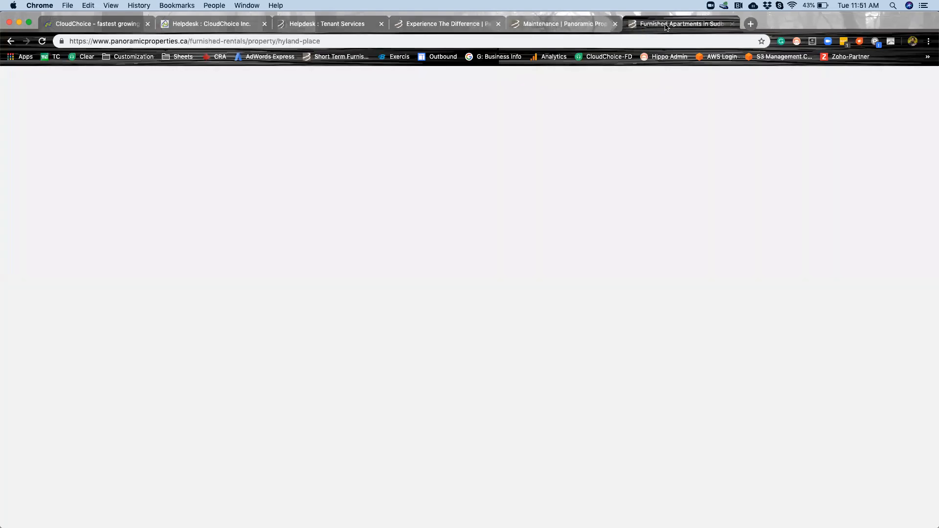
pyautogui.scroll(-1, 534, 366)
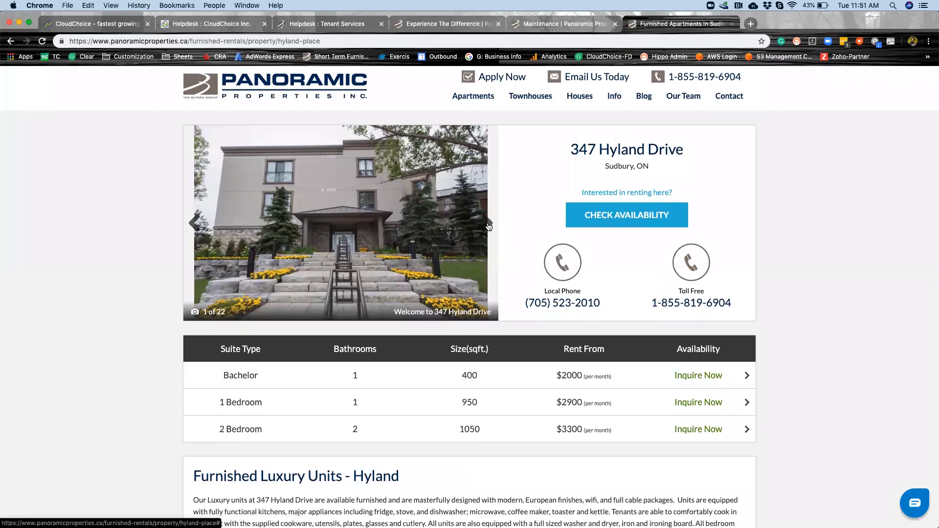
pyautogui.click(486, 223)
pyautogui.click(487, 224)
pyautogui.click(487, 223)
pyautogui.click(487, 223)
pyautogui.click(487, 223)
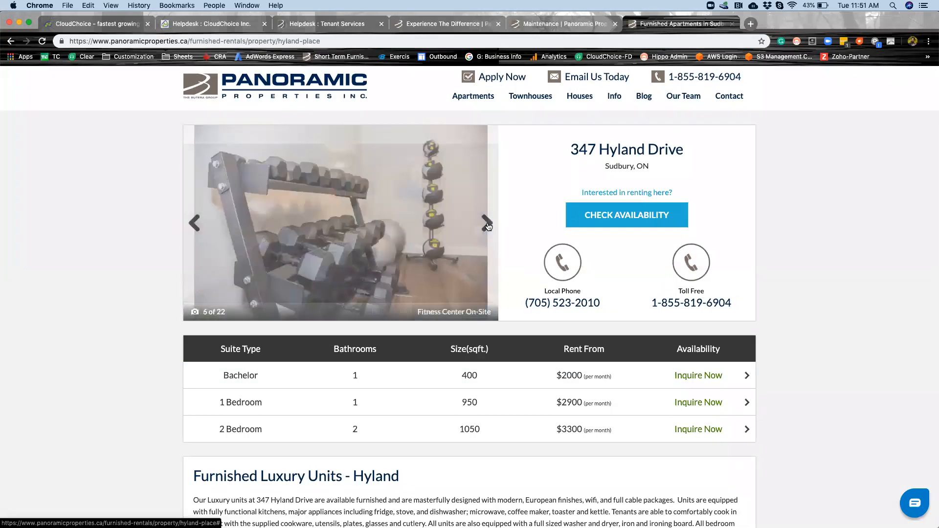
pyautogui.click(486, 223)
pyautogui.click(486, 224)
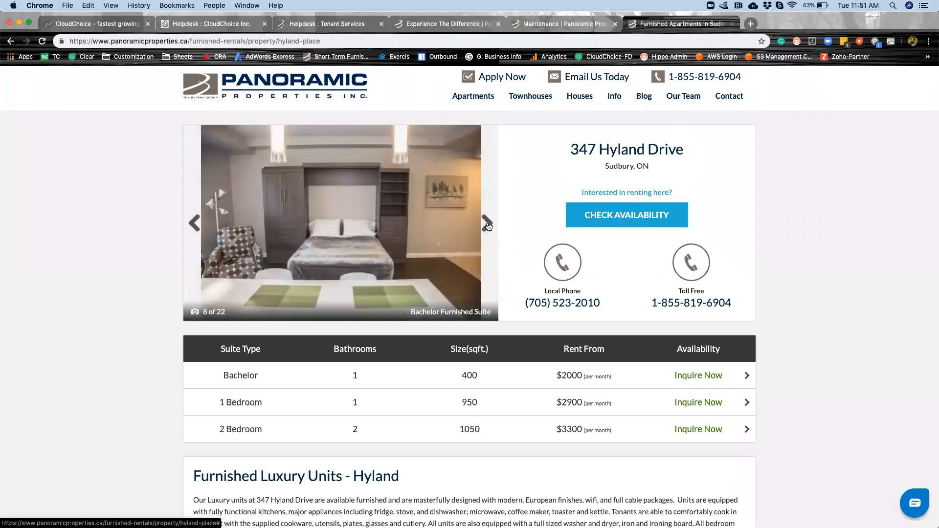
# View and close the Bachelor suite's availability inquiry form, then open the Email Us Today contact page.
pyautogui.click(682, 376)
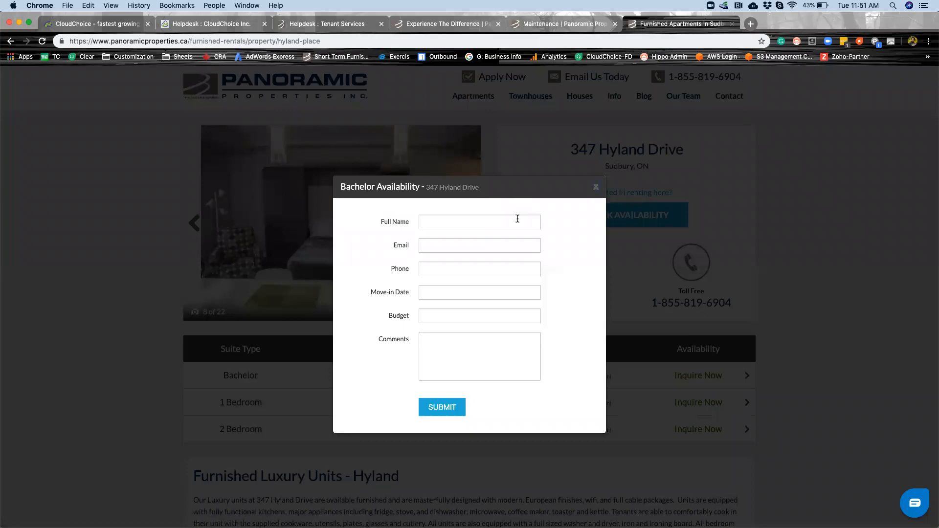
pyautogui.click(596, 189)
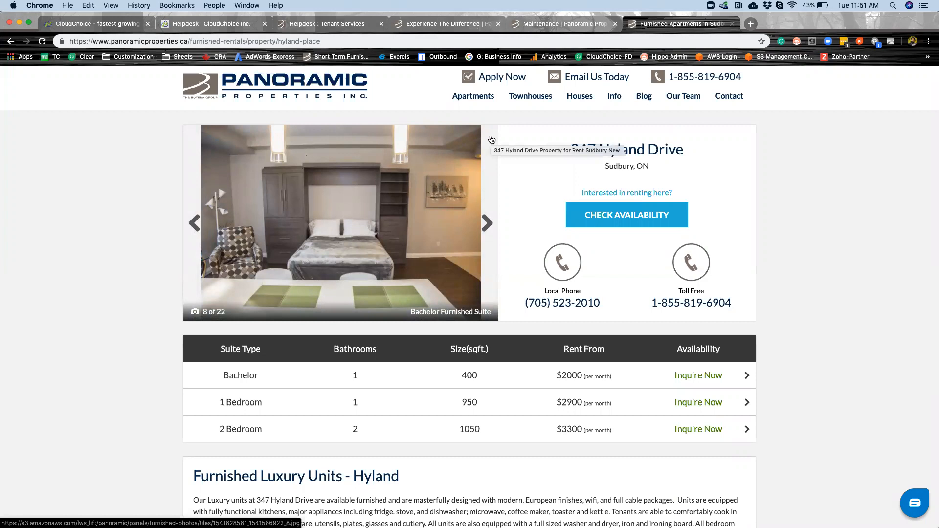
pyautogui.click(583, 79)
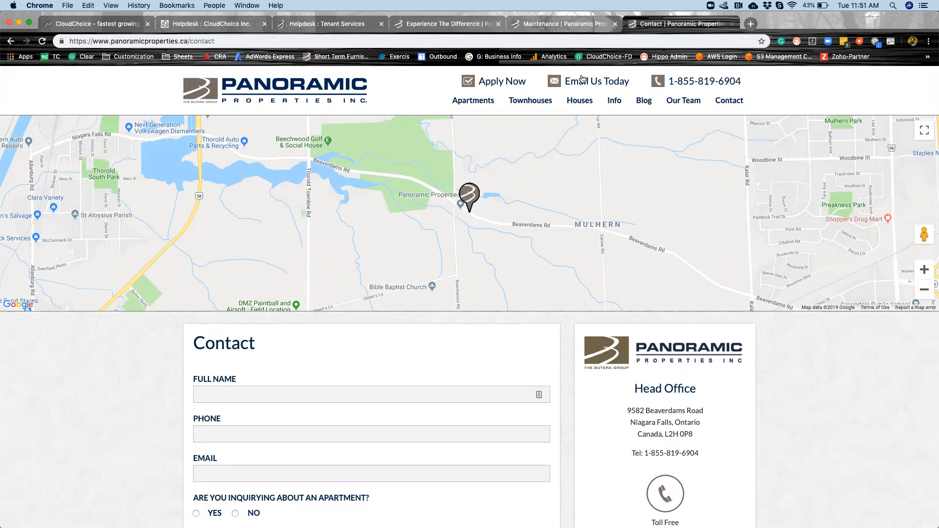
# Open the open tickets from the Tenant Services helpdesk dashboard and look through the first page of the list.
pyautogui.click(333, 25)
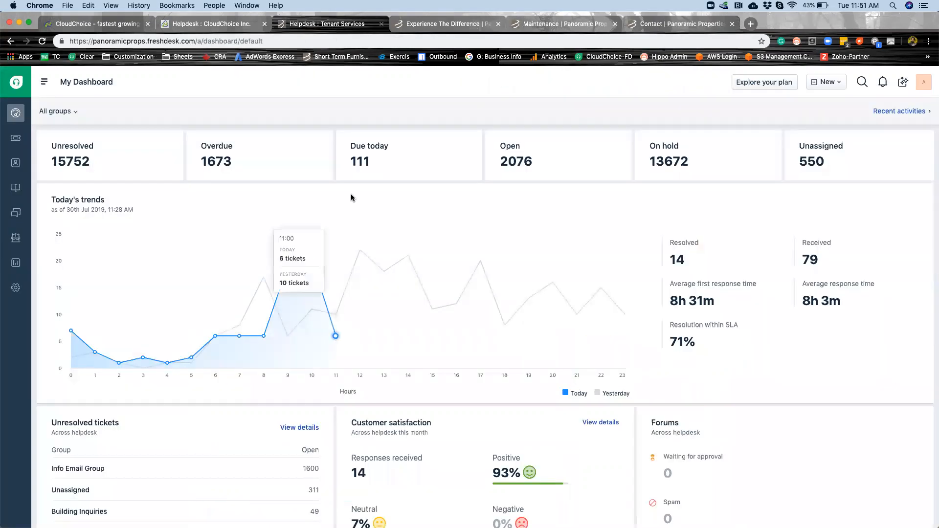
pyautogui.click(518, 162)
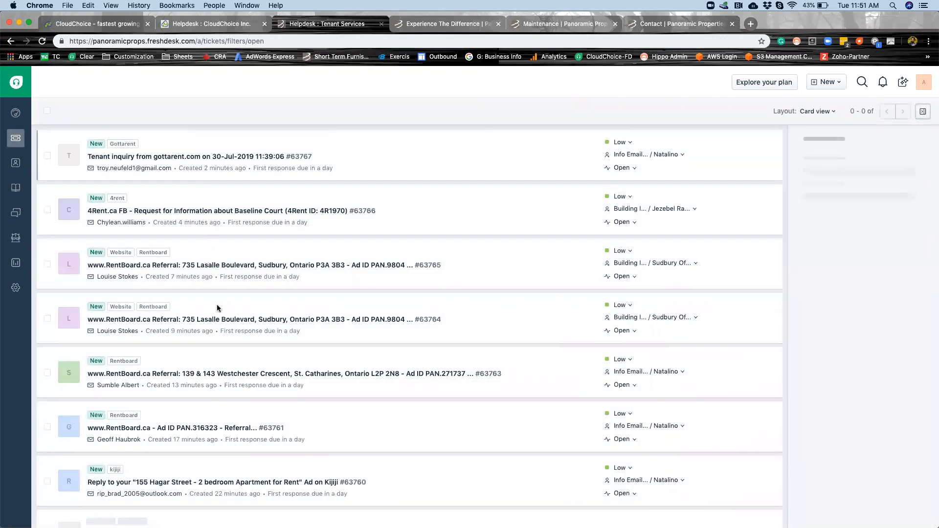
pyautogui.scroll(-3, 218, 308)
pyautogui.scroll(-4, 218, 308)
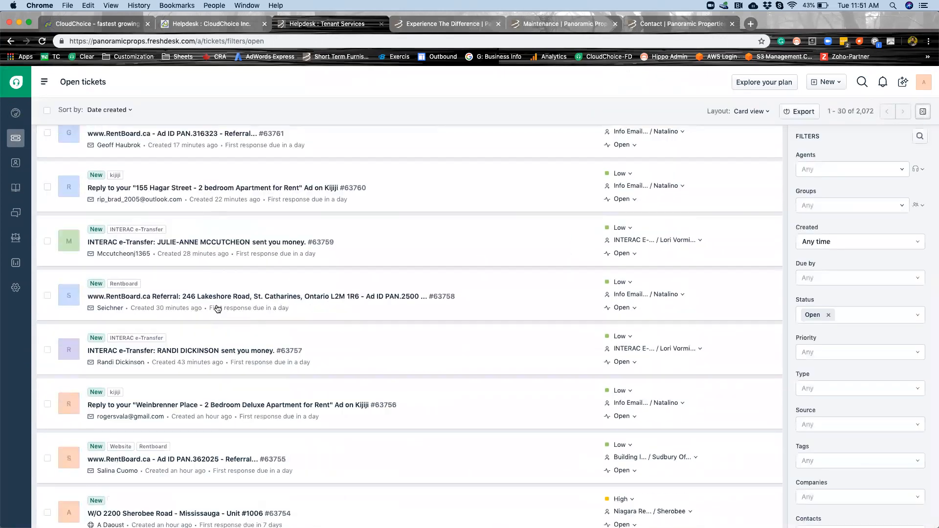
pyautogui.scroll(-15, 218, 308)
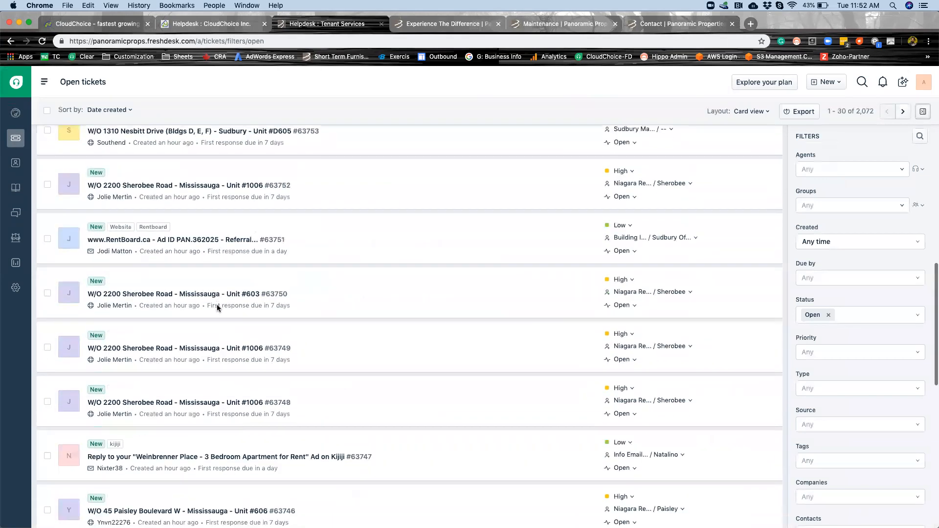
pyautogui.scroll(-4, 219, 308)
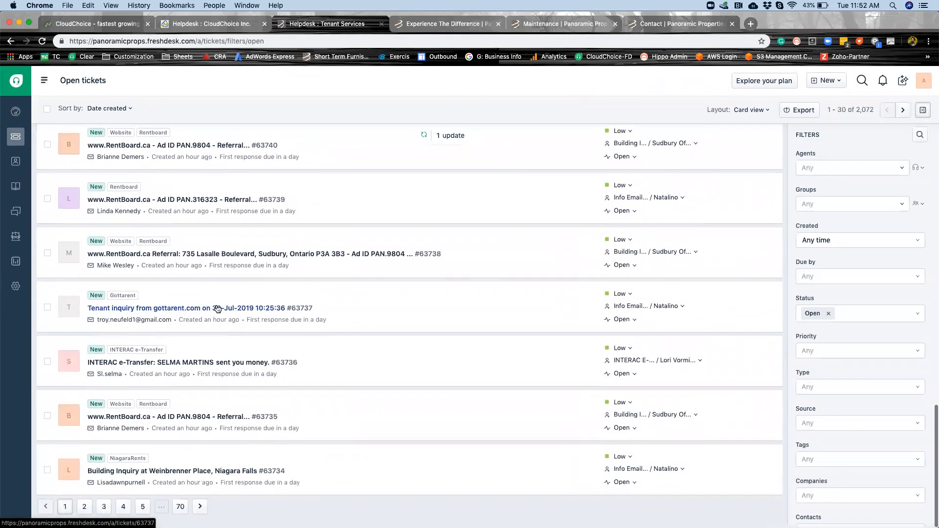
pyautogui.moveTo(218, 308)
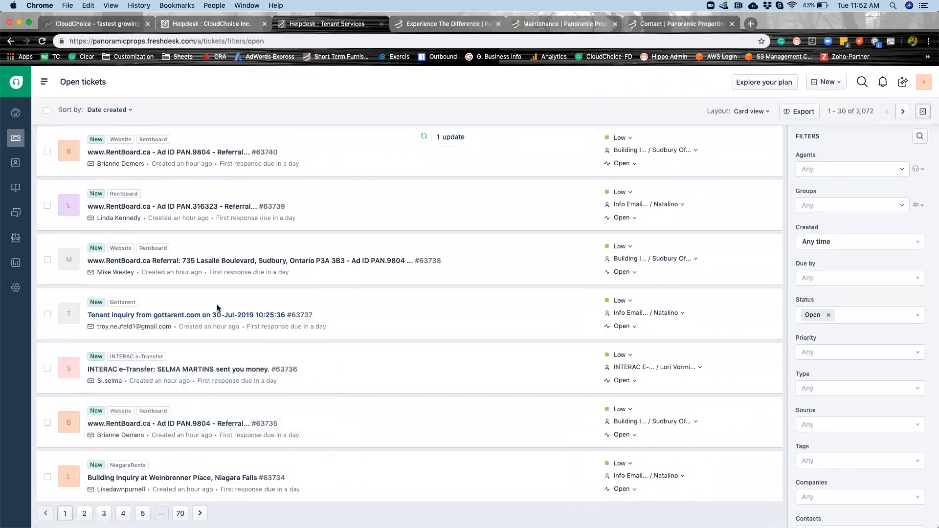
# Switch to the CloudChoice helpdesk dashboard and view its chat inbox and phone dialer, closing each.
pyautogui.scroll(20, 217, 306)
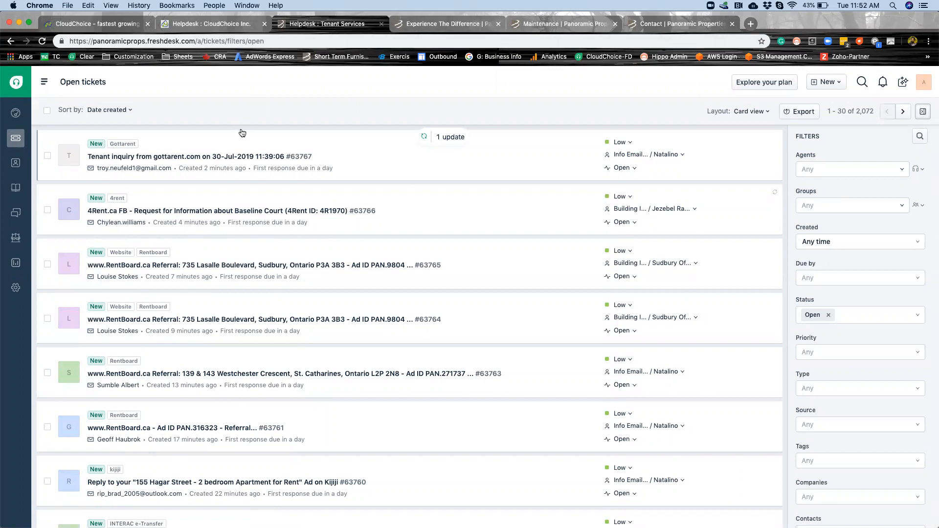
pyautogui.click(205, 26)
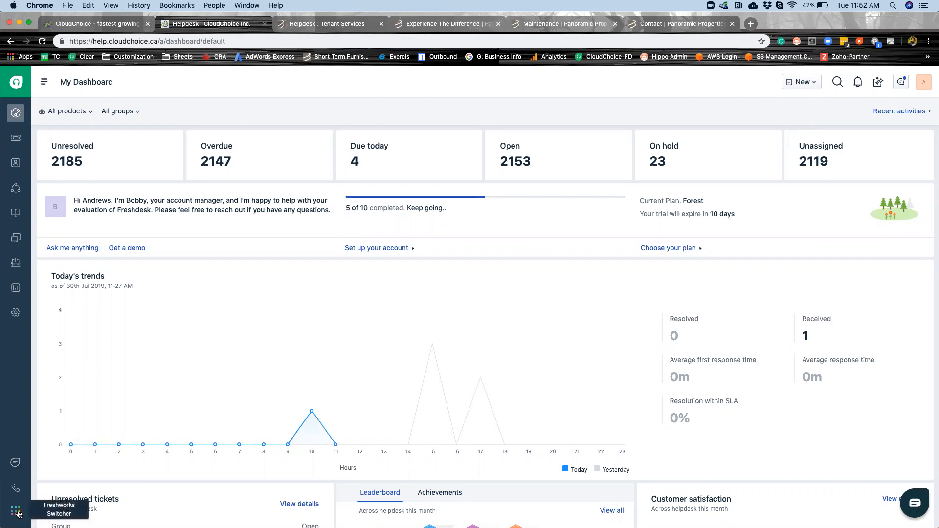
pyautogui.click(15, 467)
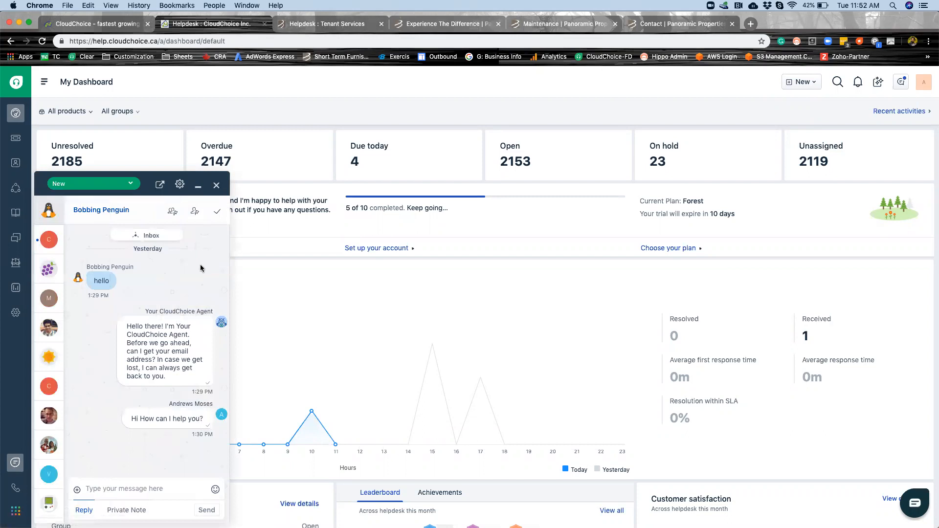
pyautogui.scroll(-5, 201, 264)
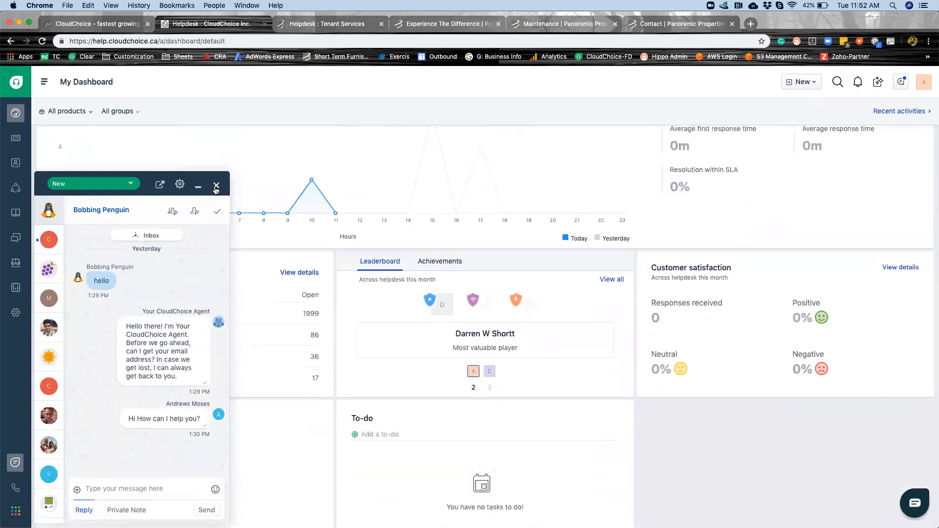
pyautogui.click(216, 188)
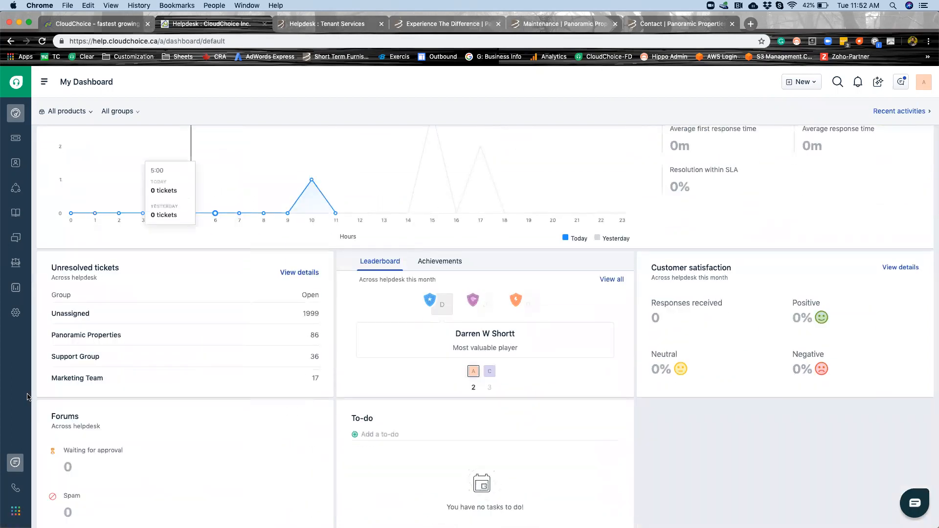
pyautogui.click(15, 488)
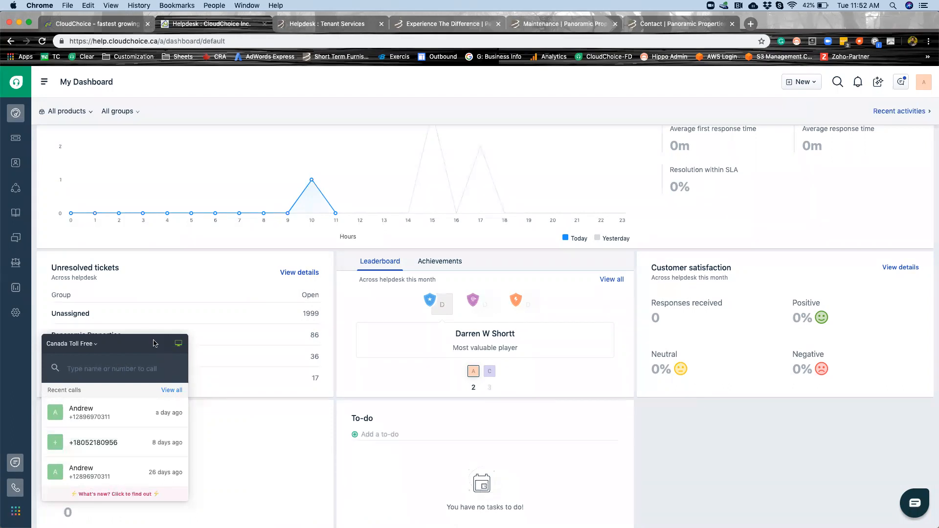
pyautogui.click(277, 455)
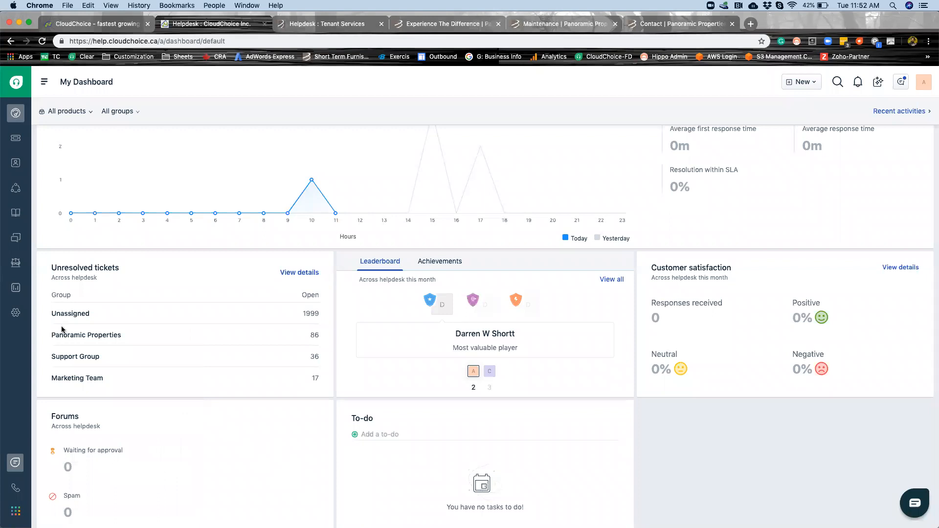
# Open the Dispatch'r rules from the Tenant Services helpdesk's admin settings and look through the enabled and disabled rules.
pyautogui.click(13, 316)
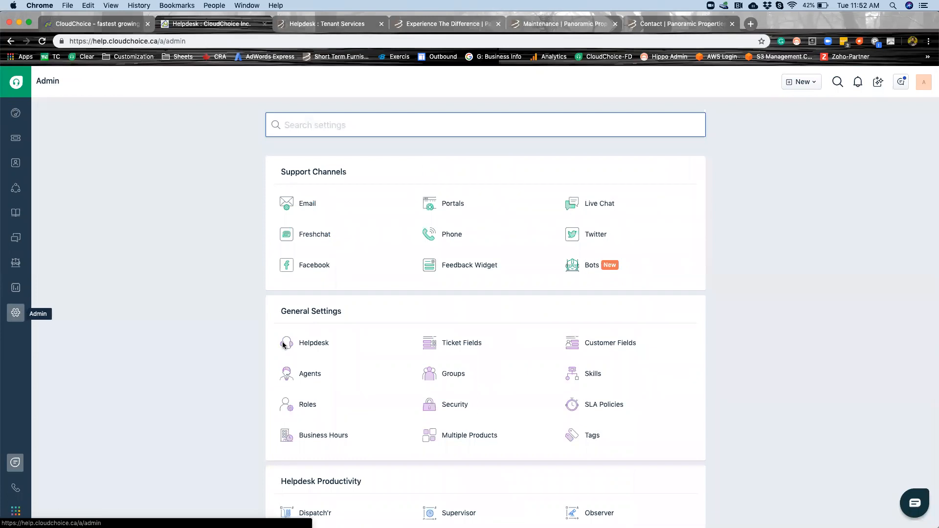
pyautogui.click(349, 28)
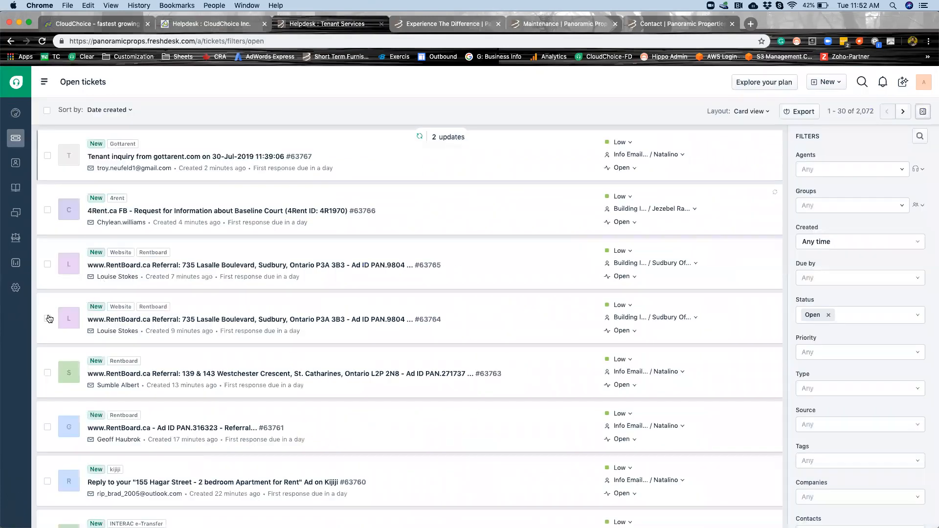
pyautogui.click(22, 289)
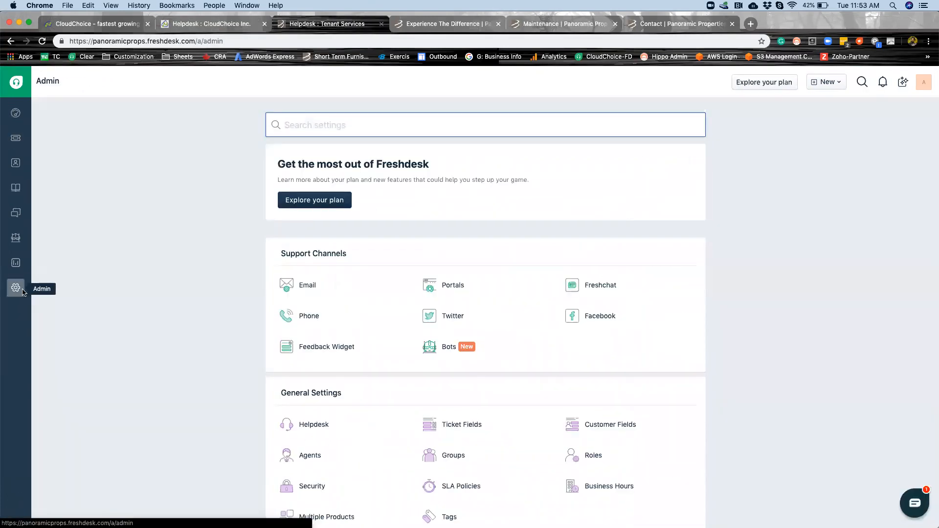
pyautogui.scroll(-2, 270, 409)
pyautogui.scroll(-3, 270, 409)
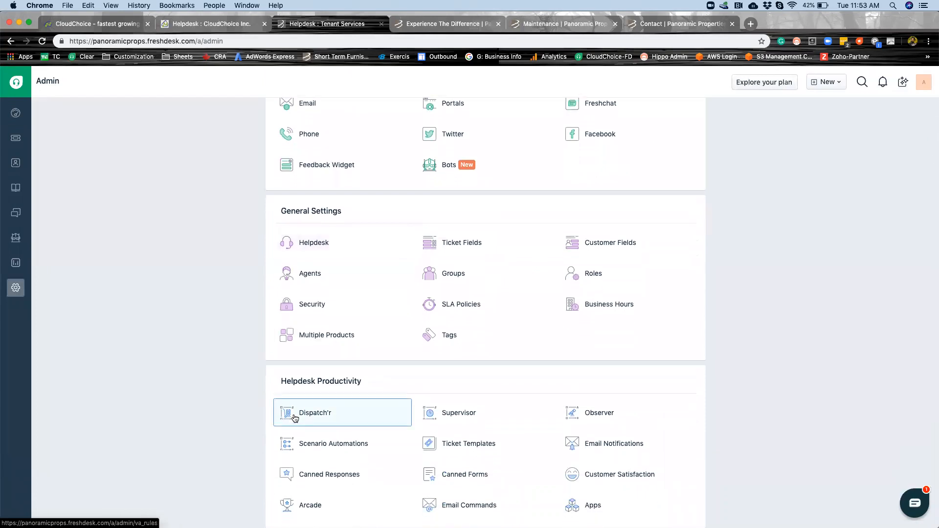
pyautogui.click(295, 416)
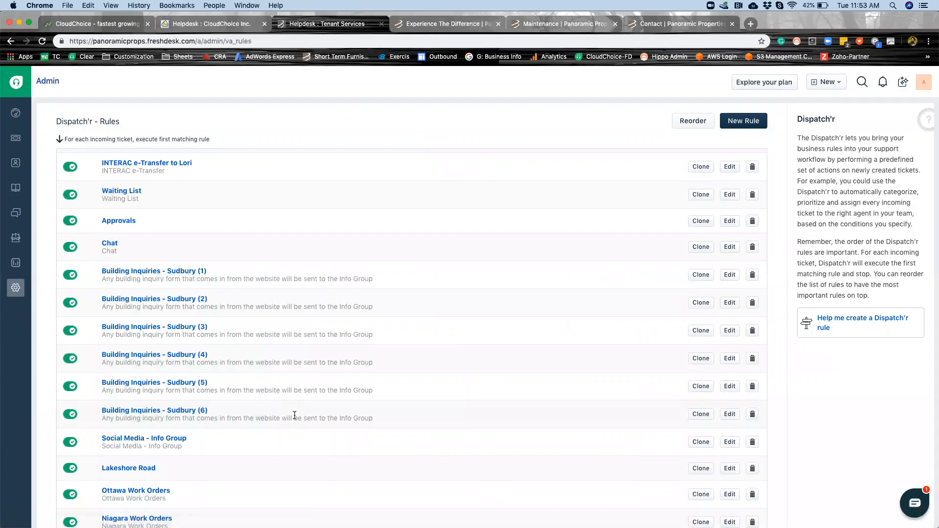
pyautogui.scroll(-12, 295, 415)
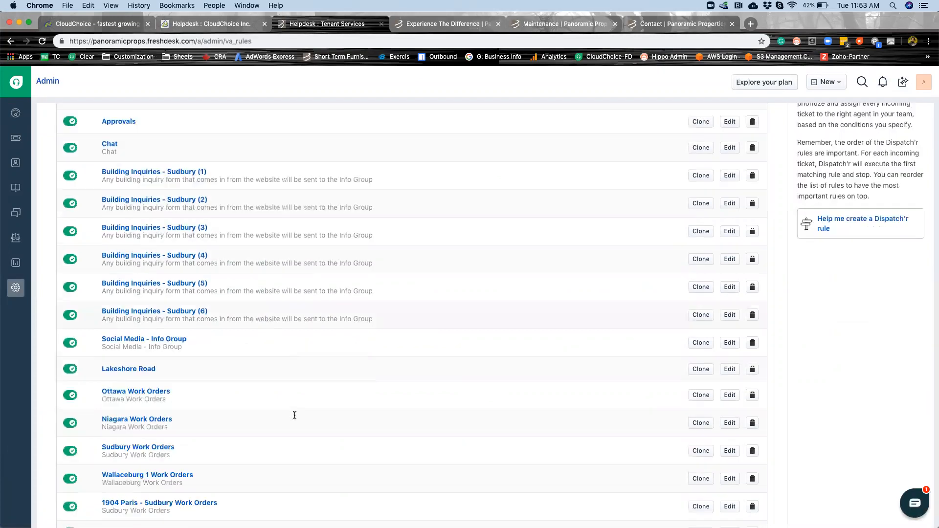
pyautogui.scroll(-10, 294, 418)
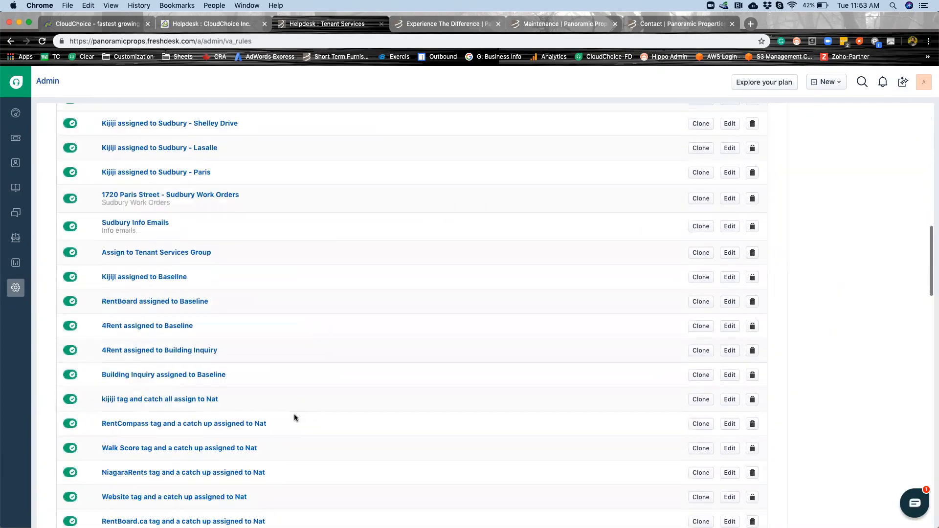
pyautogui.scroll(15, 295, 415)
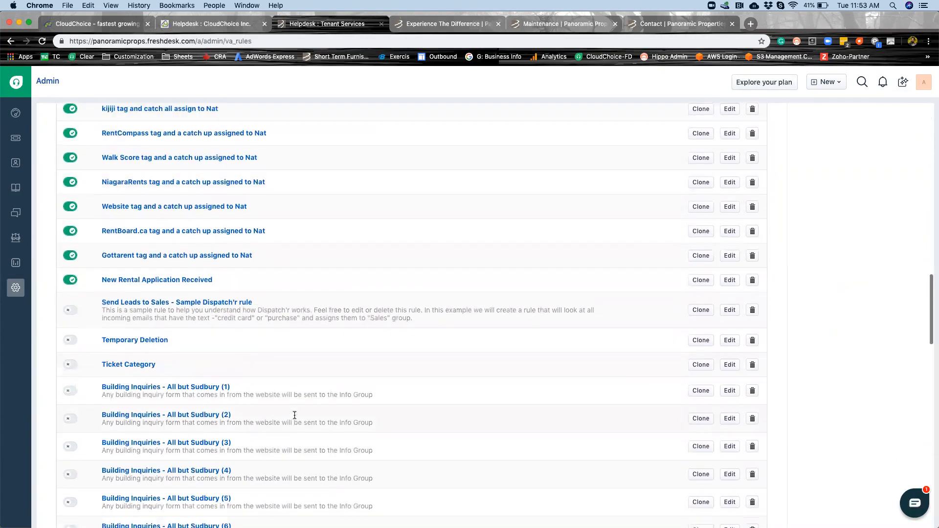
pyautogui.scroll(5, 294, 416)
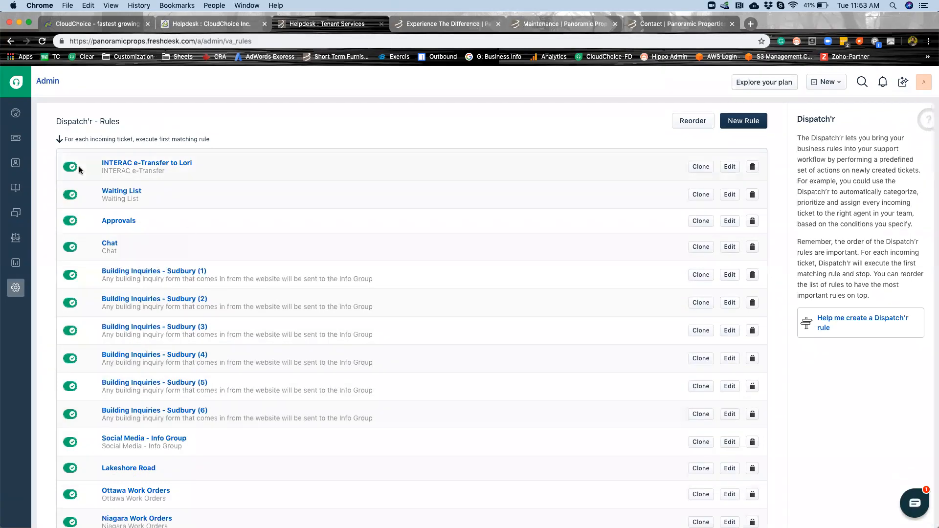
# In the CloudChoice helpdesk, open for editing the Dispatch'r rule that assigns vacancy and availability tickets to an agent.
pyautogui.click(178, 27)
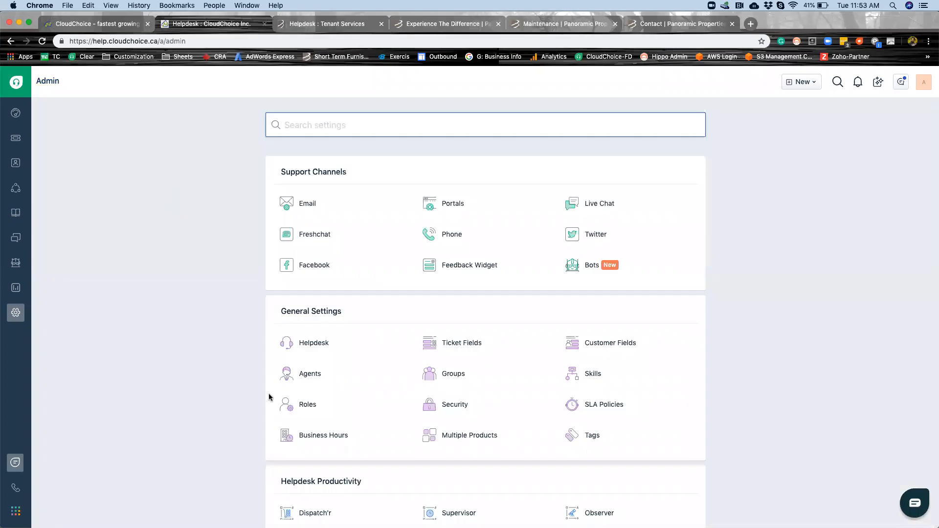
pyautogui.scroll(-5, 305, 346)
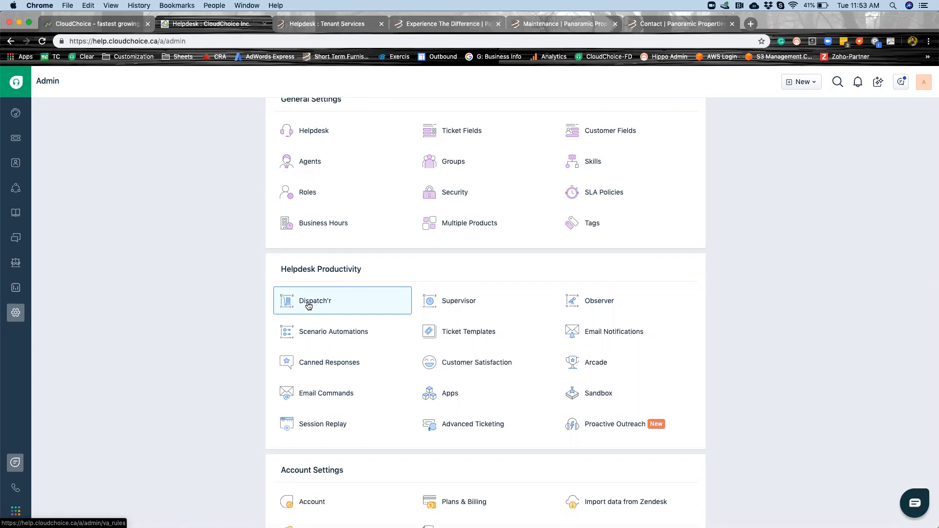
pyautogui.click(308, 305)
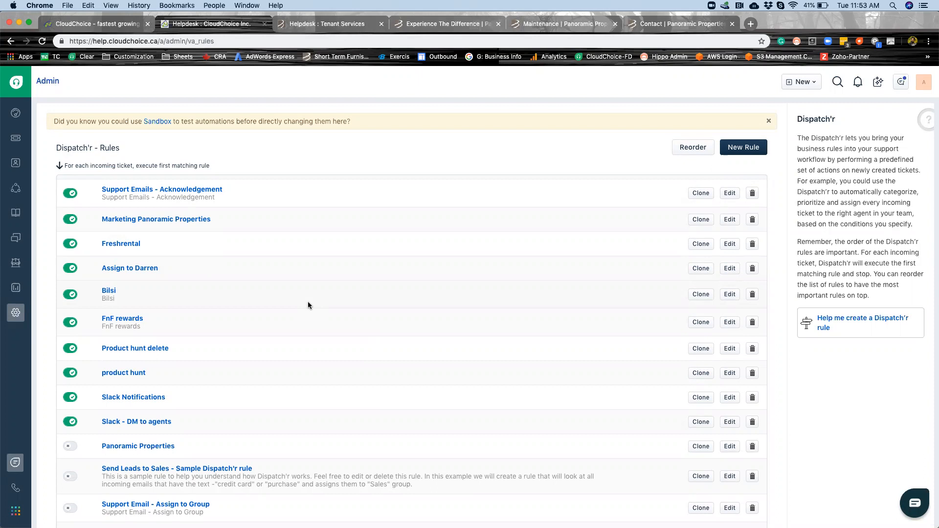
pyautogui.click(729, 269)
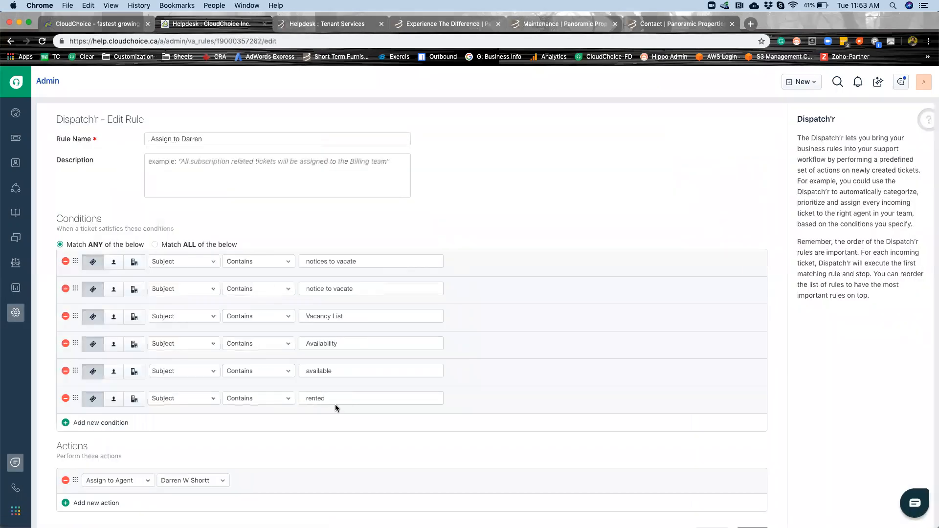
pyautogui.scroll(-2, 335, 404)
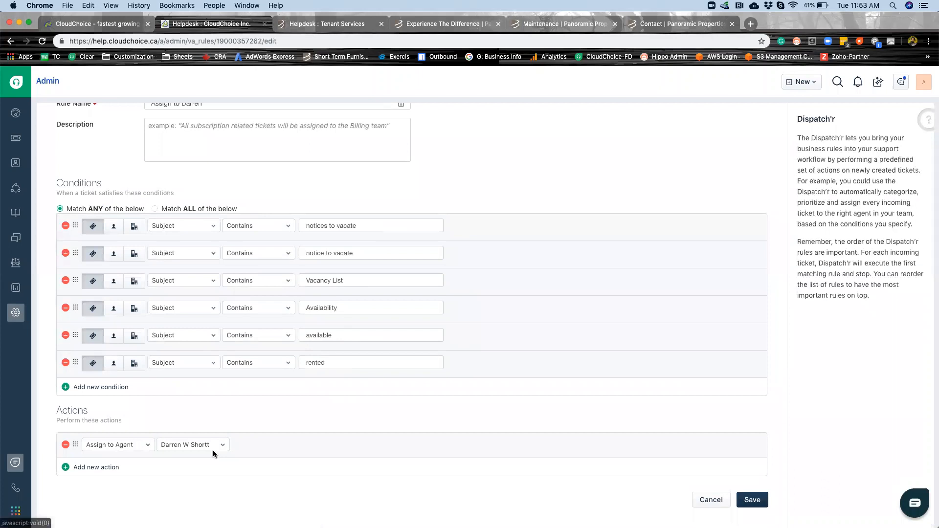
# Add a "Set Priority as" action with the value High to the agent assignment rule and save it.
pyautogui.click(104, 468)
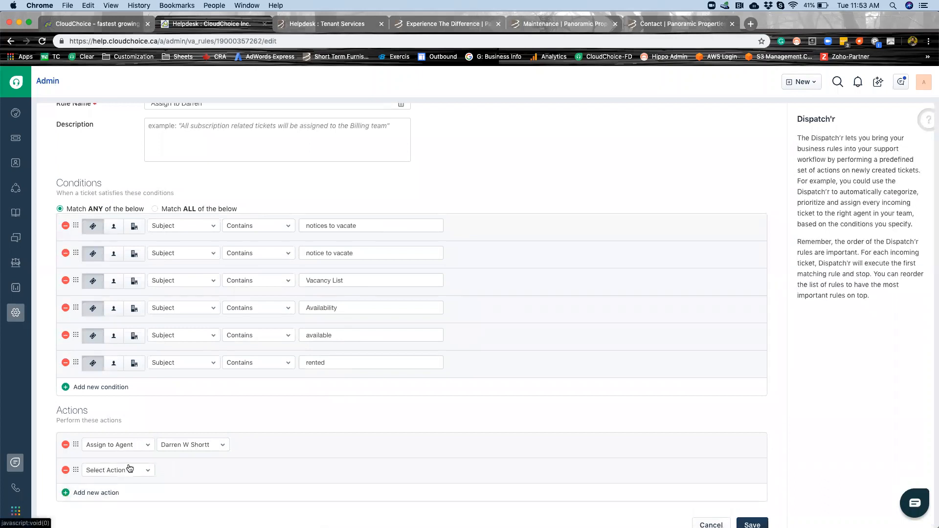
pyautogui.click(129, 470)
pyautogui.click(109, 397)
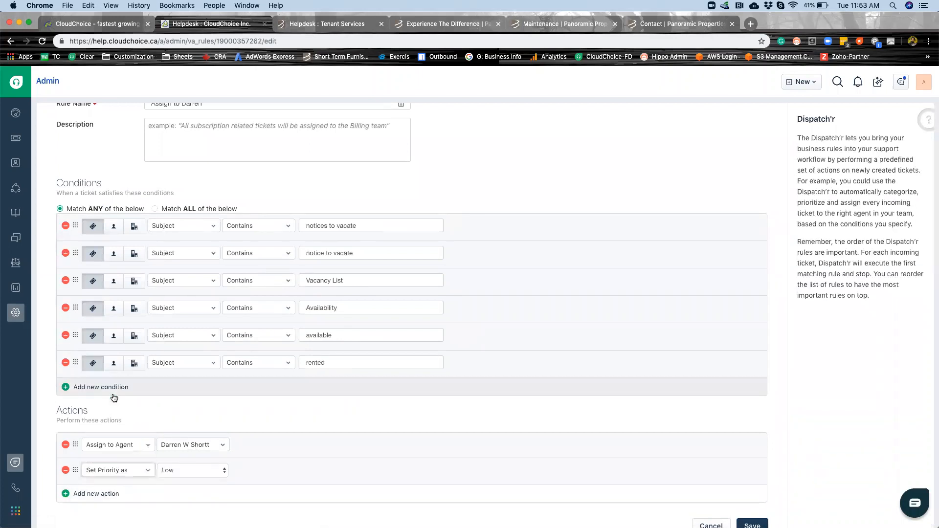
pyautogui.click(186, 464)
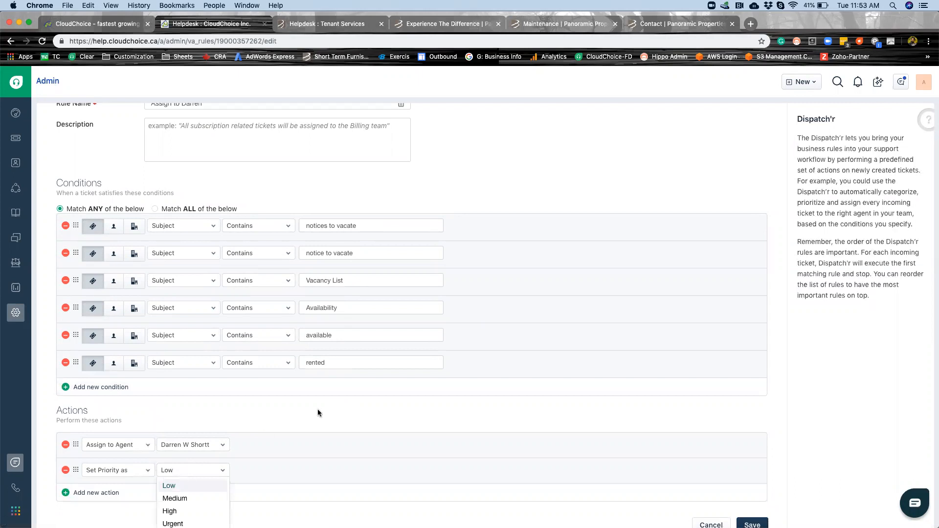
pyautogui.scroll(-1, 318, 409)
pyautogui.click(175, 484)
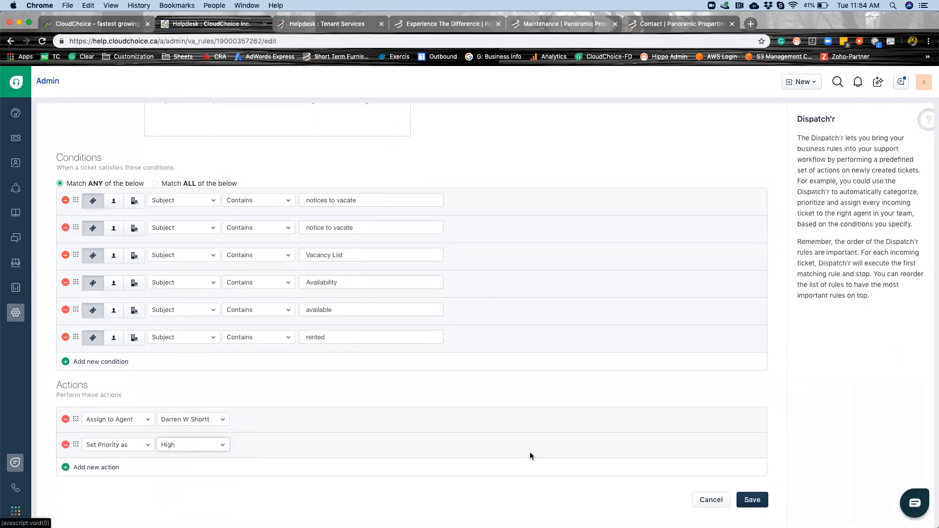
pyautogui.click(751, 500)
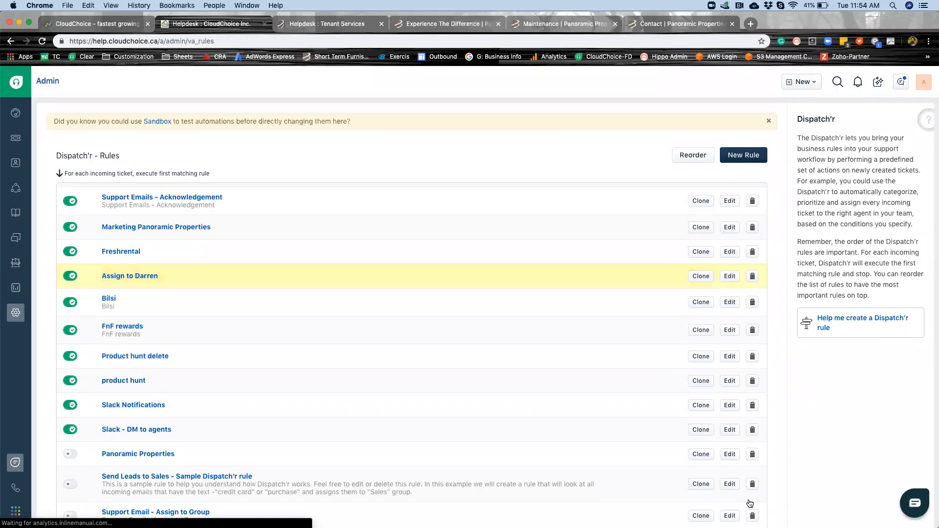
# Open the Default SLA Policy for editing from the admin settings and examine the High priority response and resolution targets.
pyautogui.click(16, 312)
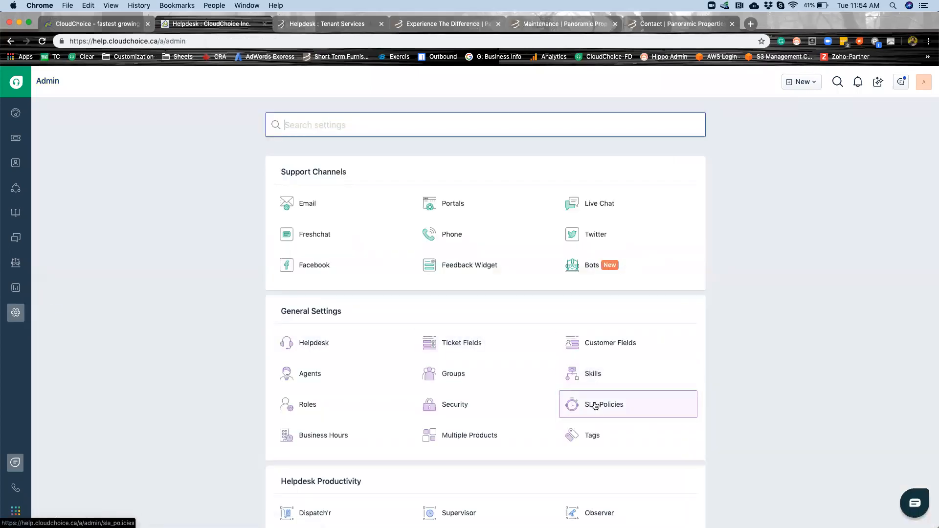
pyautogui.click(593, 406)
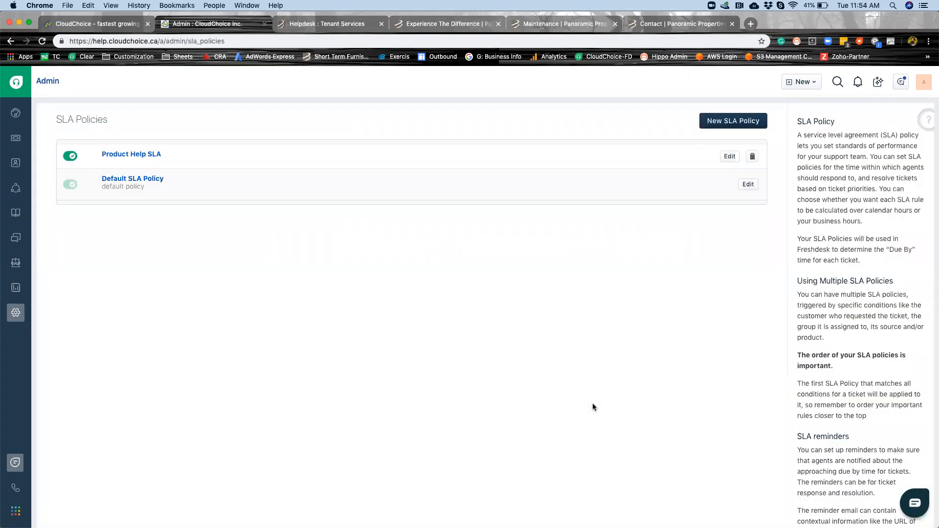
pyautogui.click(748, 185)
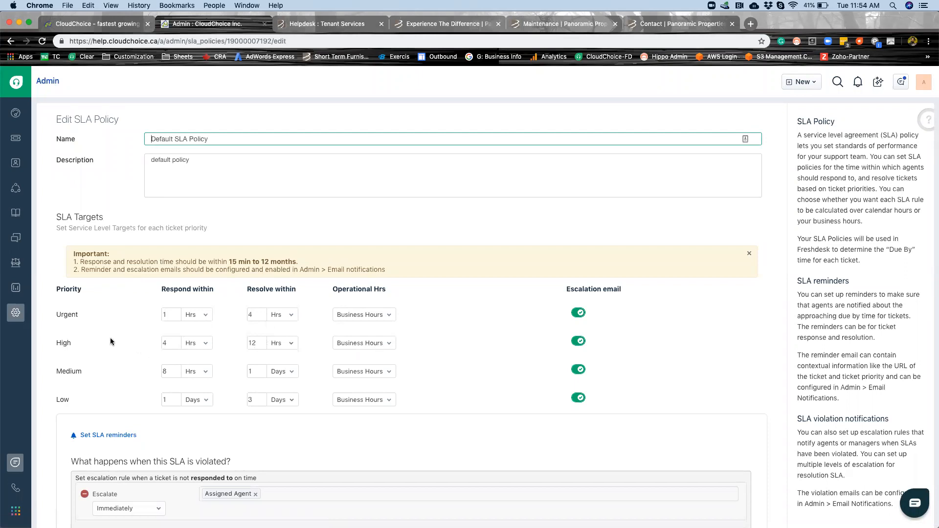
pyautogui.click(174, 345)
pyautogui.doubleClick(262, 342)
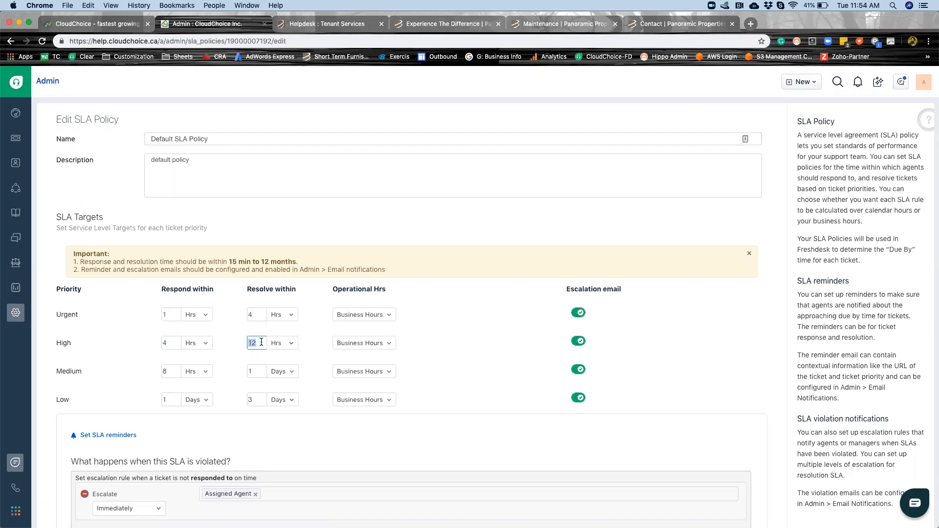
# Add an agent to the level 1 escalation for tickets not resolved on time and save the Default SLA Policy.
pyautogui.scroll(-5, 352, 406)
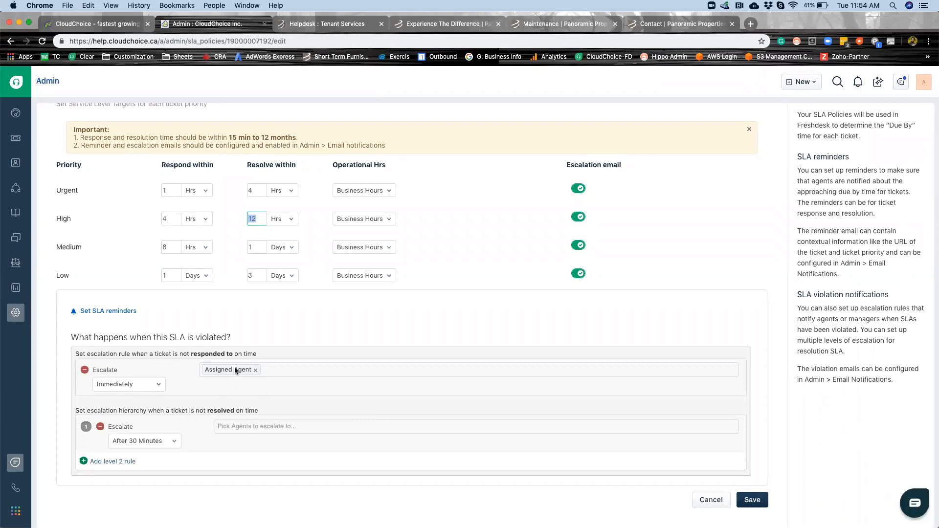
pyautogui.click(243, 429)
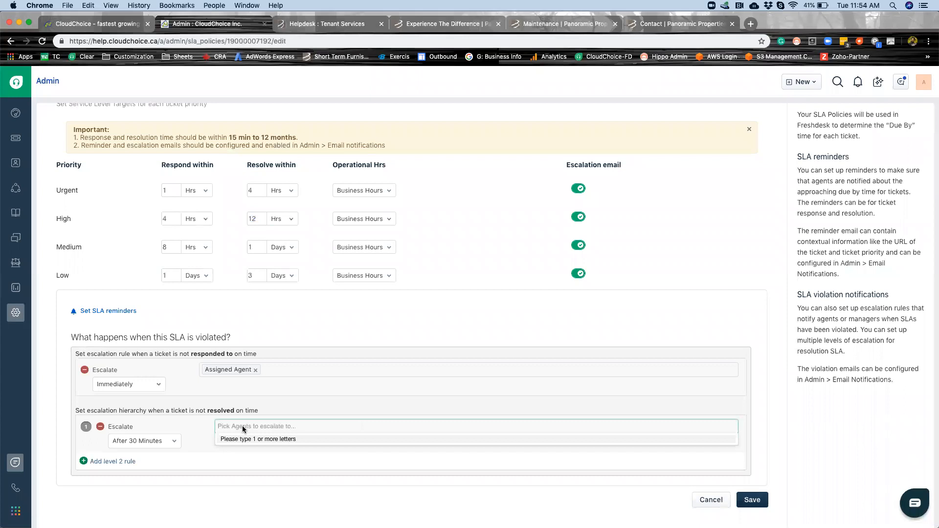
pyautogui.write('andr')
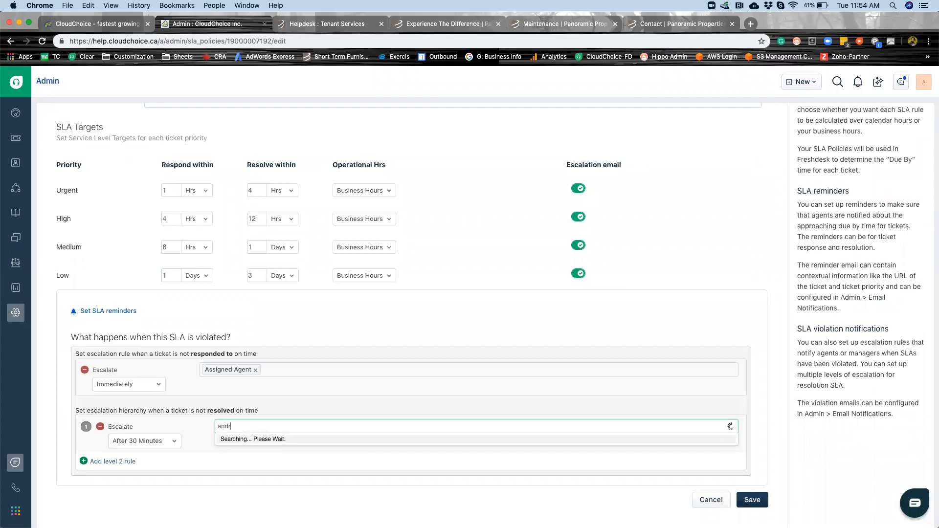
pyautogui.click(234, 444)
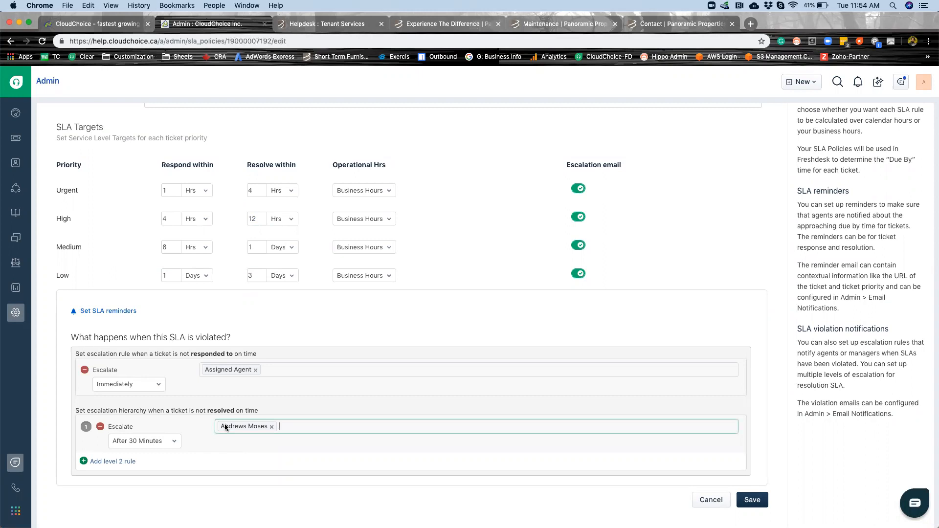
pyautogui.click(751, 500)
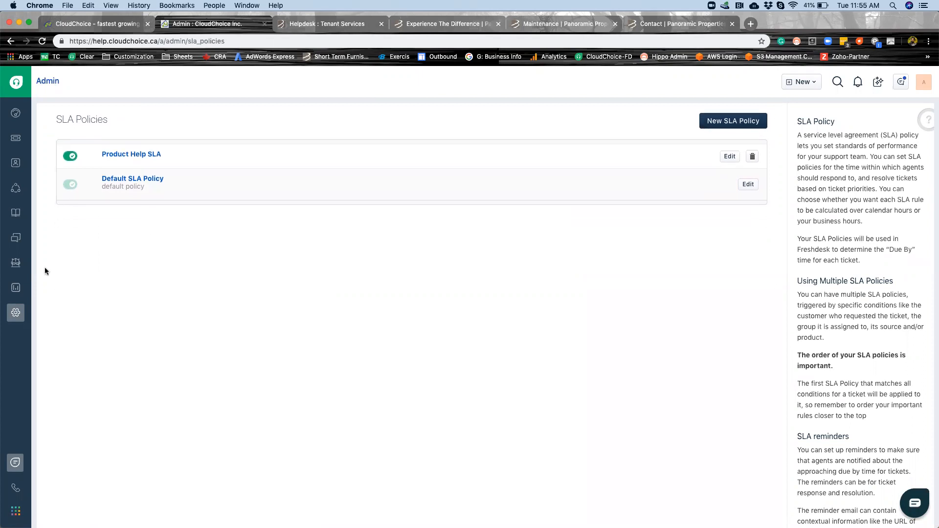
# Open the Approval Post ticket, start a private note, check who is currently viewing the ticket, and discard the note.
pyautogui.click(16, 140)
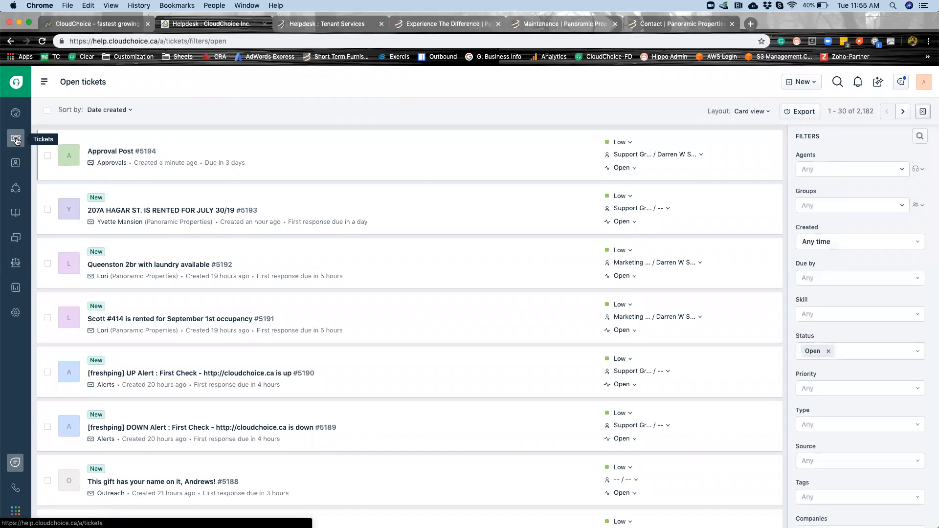
pyautogui.click(108, 153)
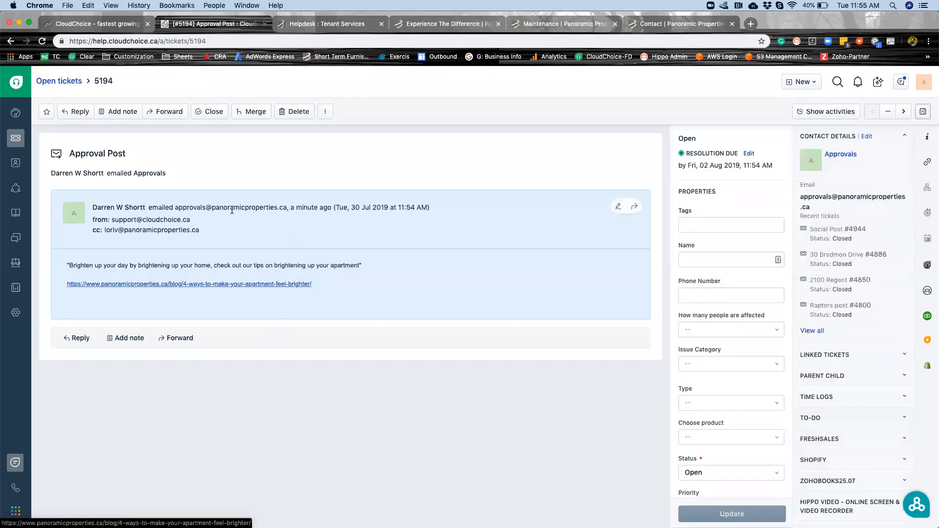
pyautogui.click(122, 338)
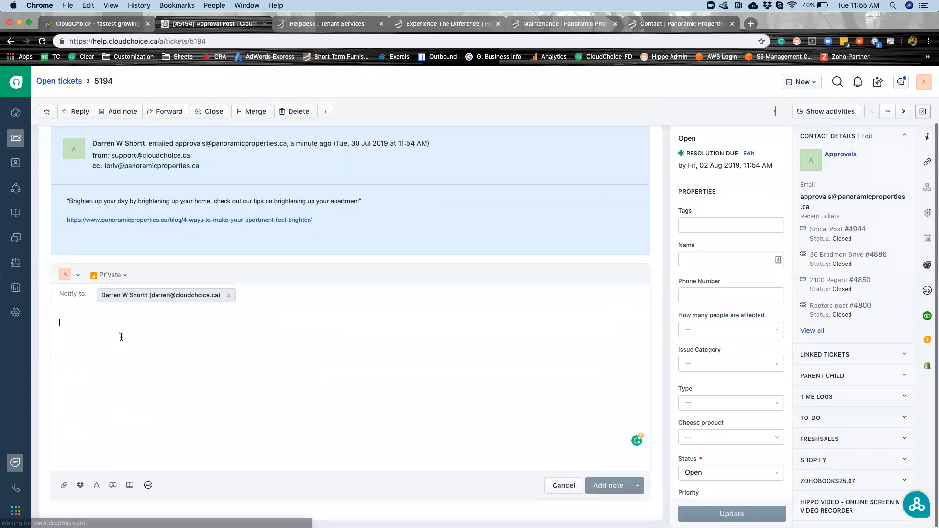
pyautogui.moveTo(777, 113)
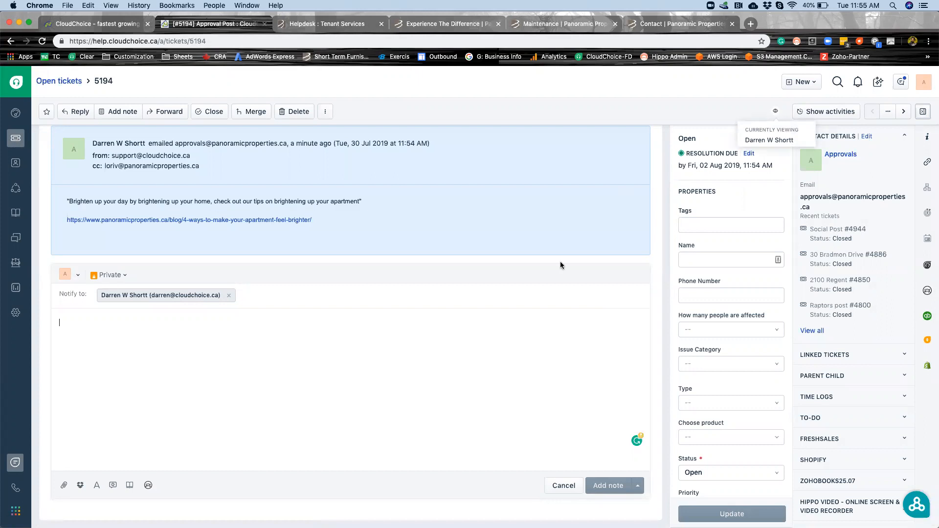
pyautogui.click(563, 487)
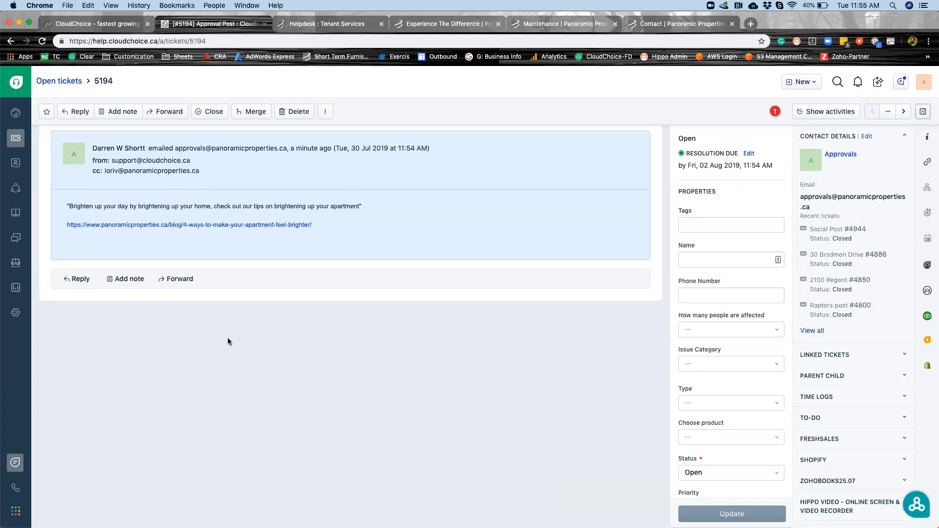
# Start a reply on the Approval Post ticket, review its properties and the viewing indicator, and discard the draft.
pyautogui.click(72, 279)
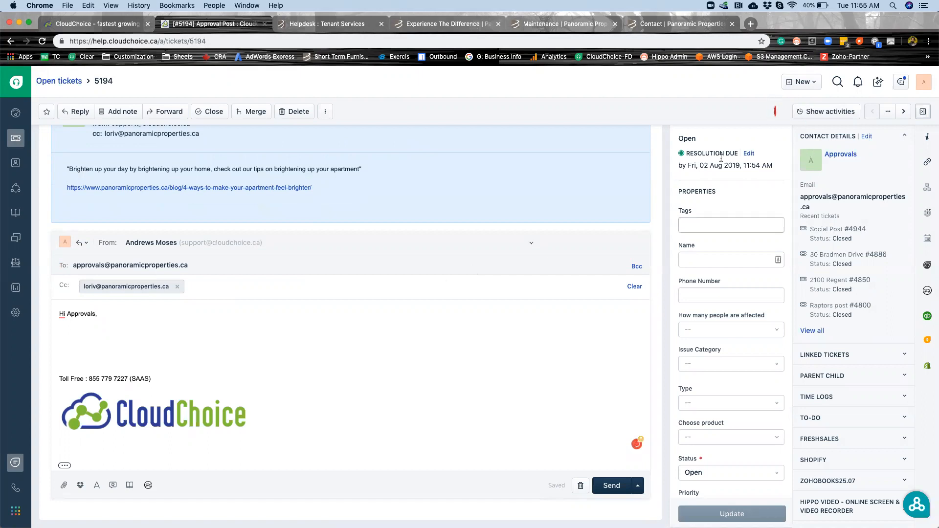
pyautogui.scroll(-1, 686, 356)
pyautogui.scroll(-2, 686, 352)
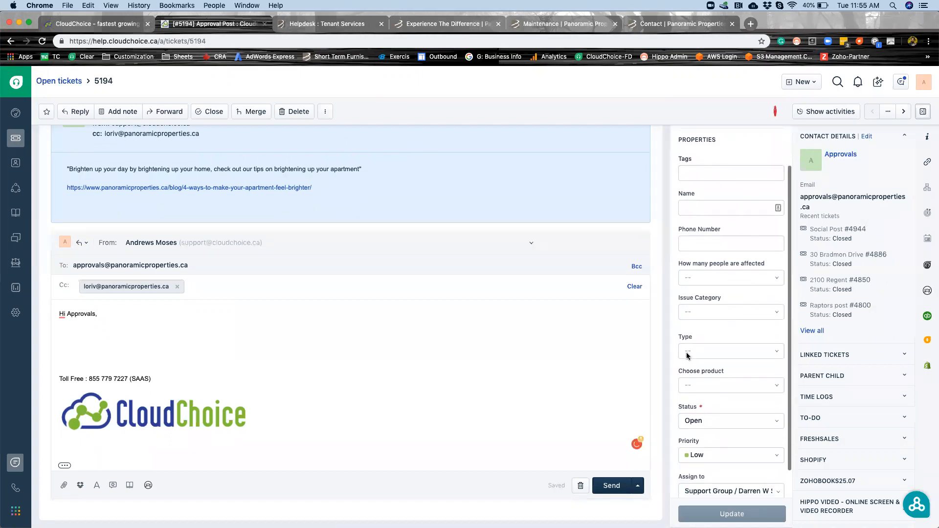
pyautogui.moveTo(776, 114)
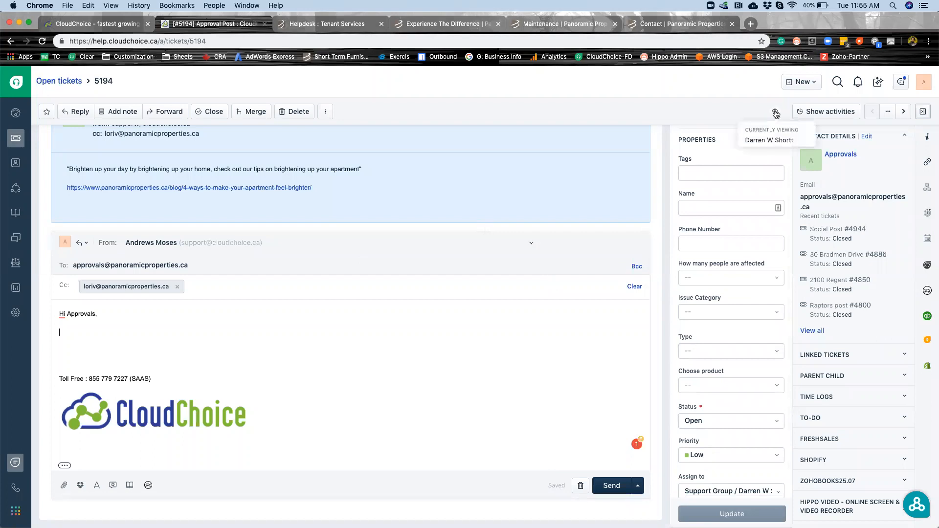
pyautogui.click(582, 487)
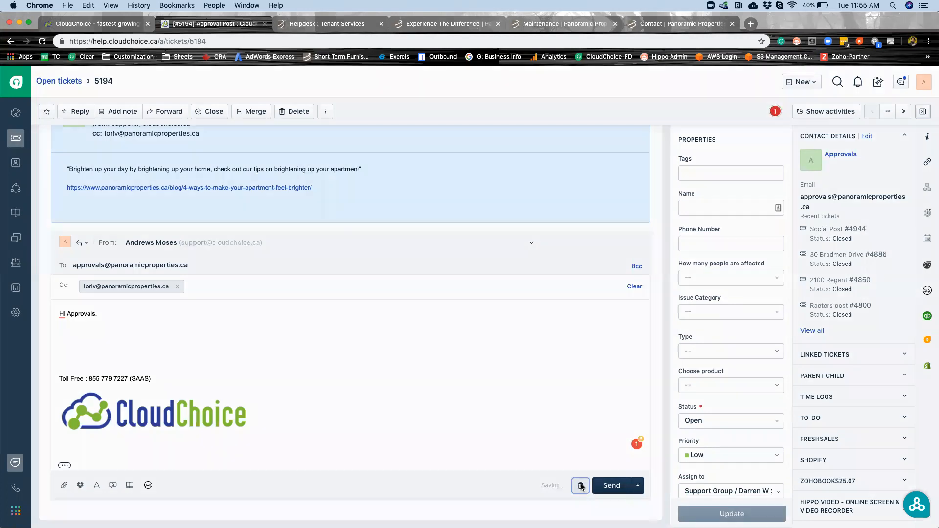
pyautogui.click(575, 141)
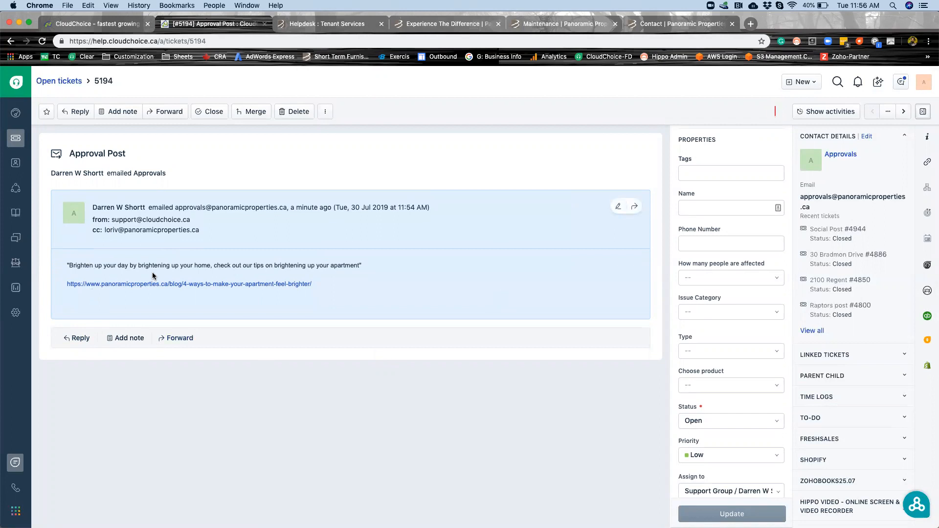
# Return to the open tickets and filter them by the agent assigned to the Approval Post ticket.
pyautogui.click(17, 140)
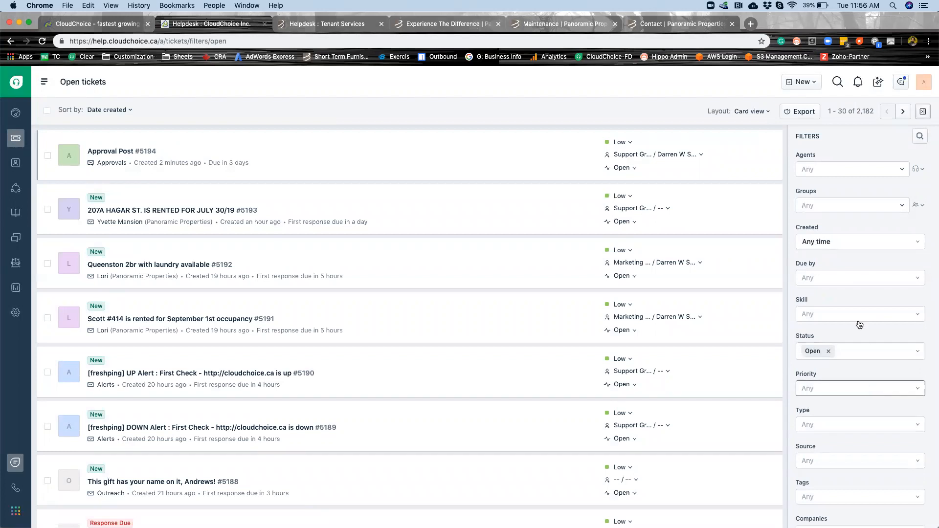
pyautogui.click(843, 168)
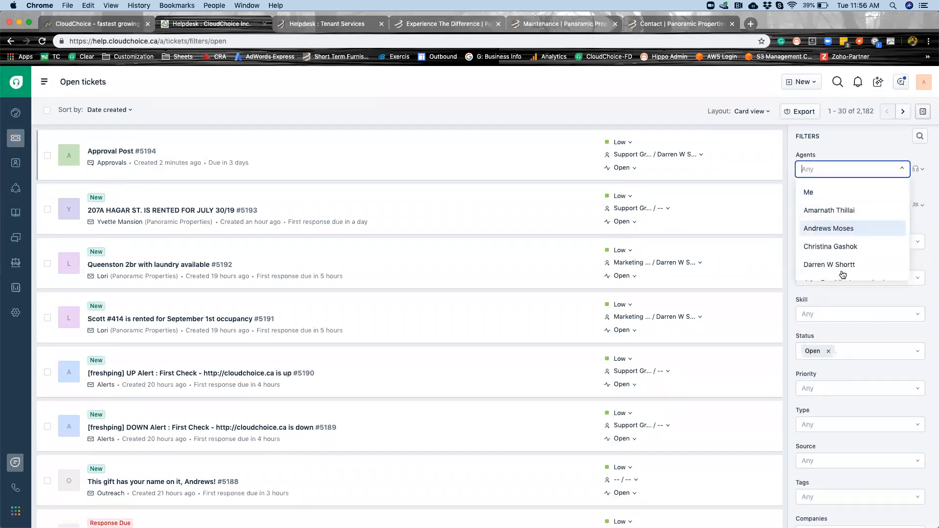
pyautogui.click(841, 266)
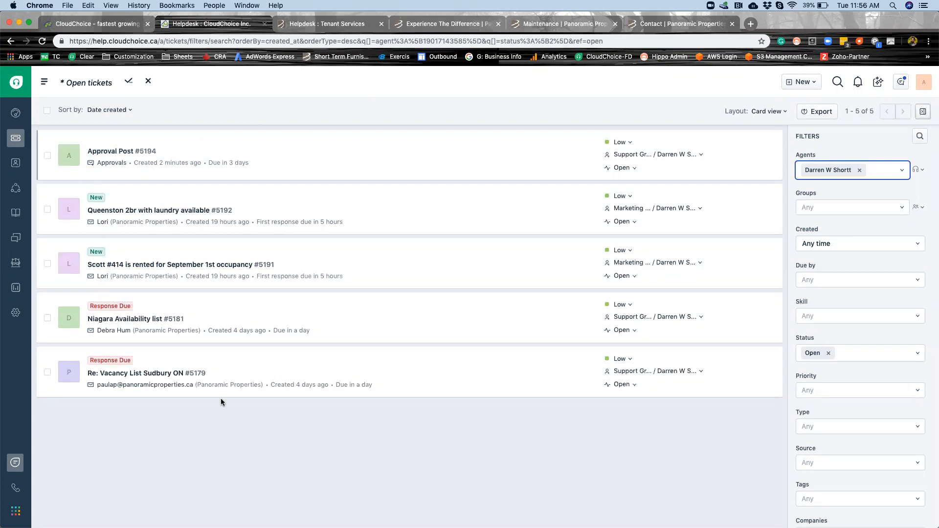
# Select all the filtered tickets and view the agents available for bulk assignment without assigning any.
pyautogui.click(47, 111)
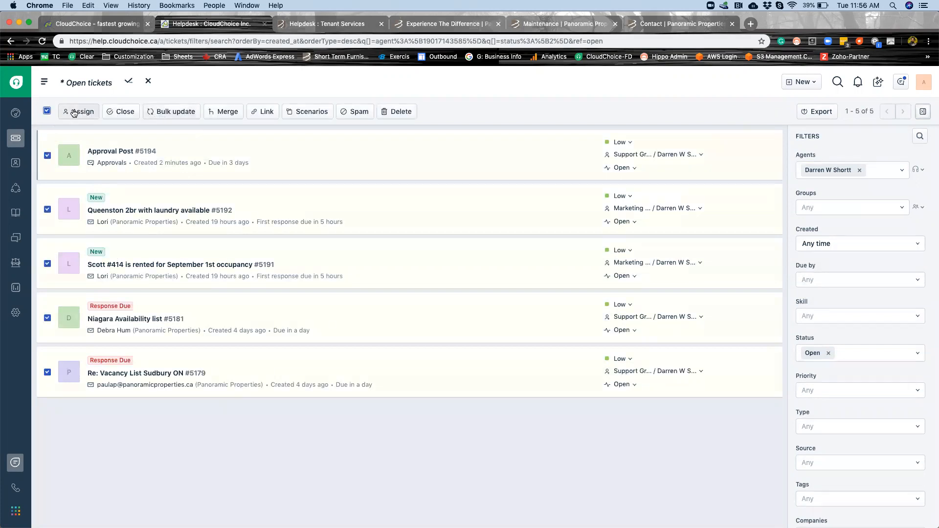
pyautogui.click(82, 112)
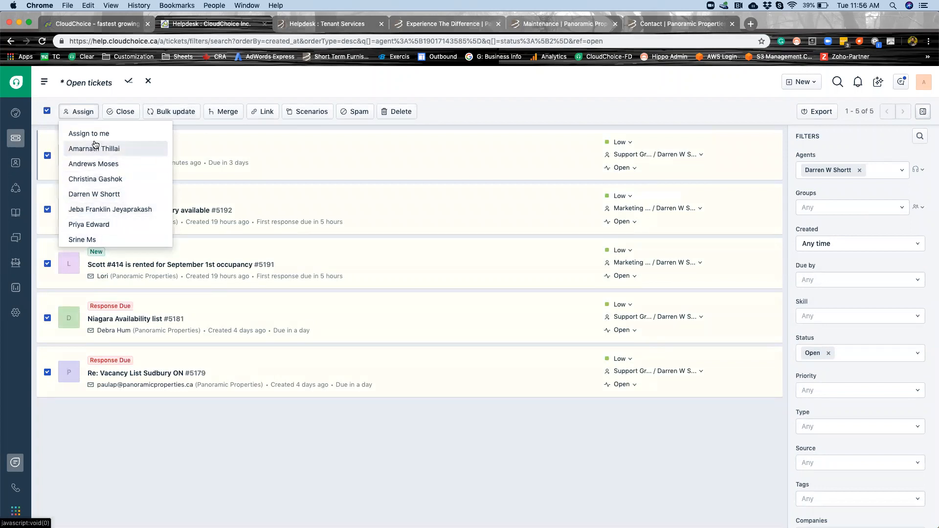
pyautogui.click(137, 451)
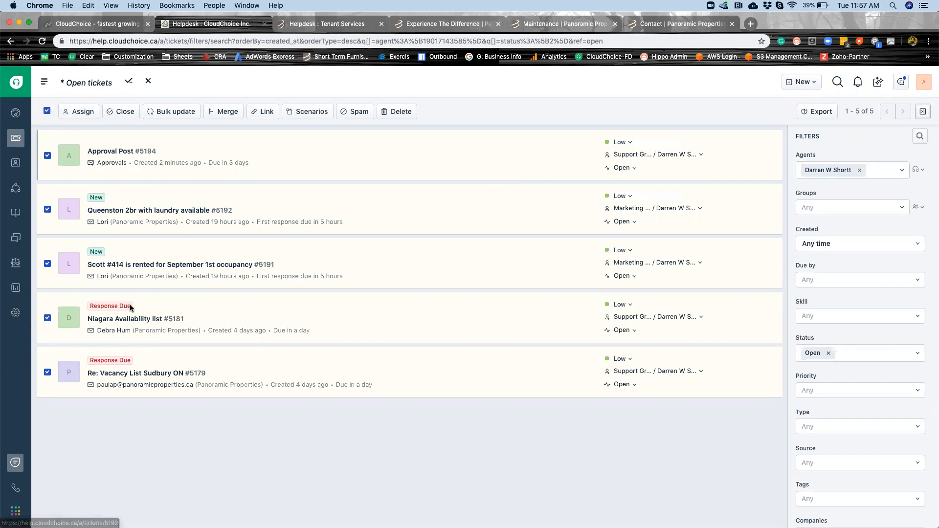
pyautogui.moveTo(117, 321)
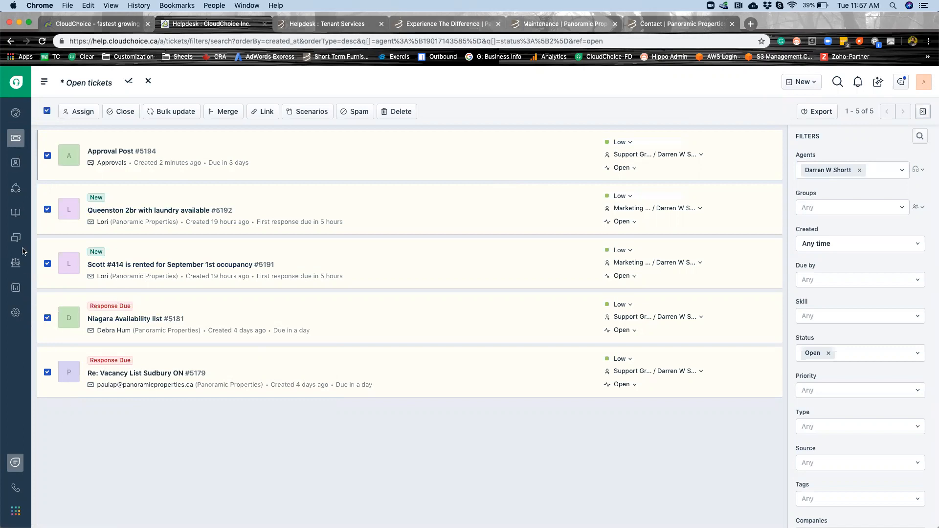
# Open the Default Survey in the Customer Satisfaction settings and examine its question, rating scale, thank-you page and email options.
pyautogui.click(15, 314)
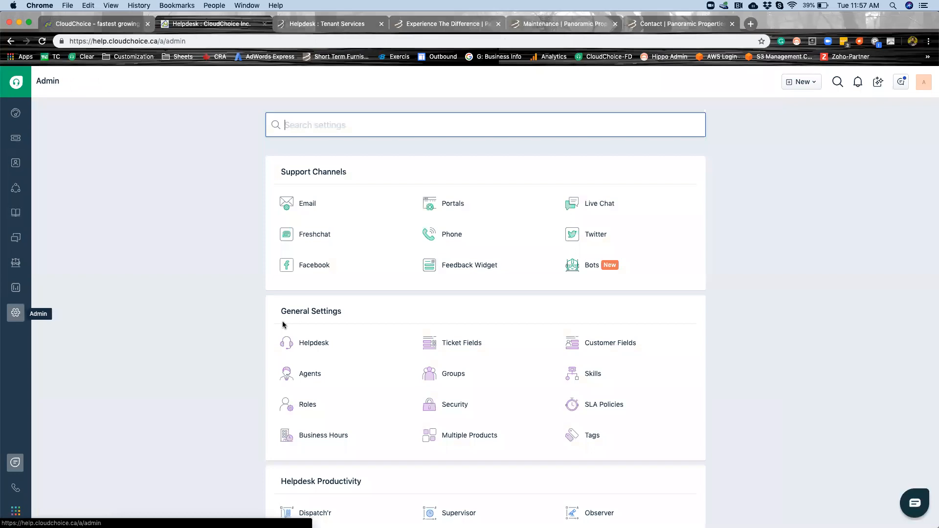
pyautogui.scroll(-4, 336, 372)
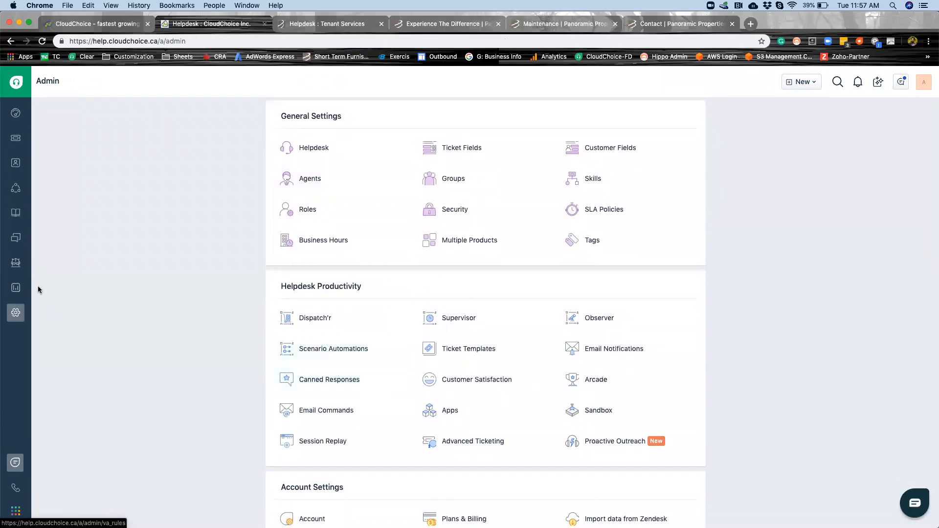
pyautogui.click(488, 381)
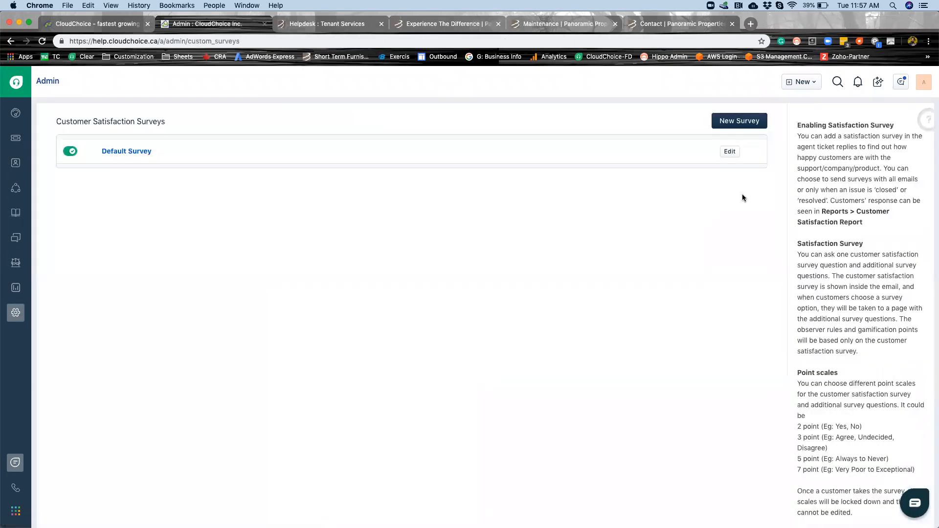
pyautogui.click(728, 154)
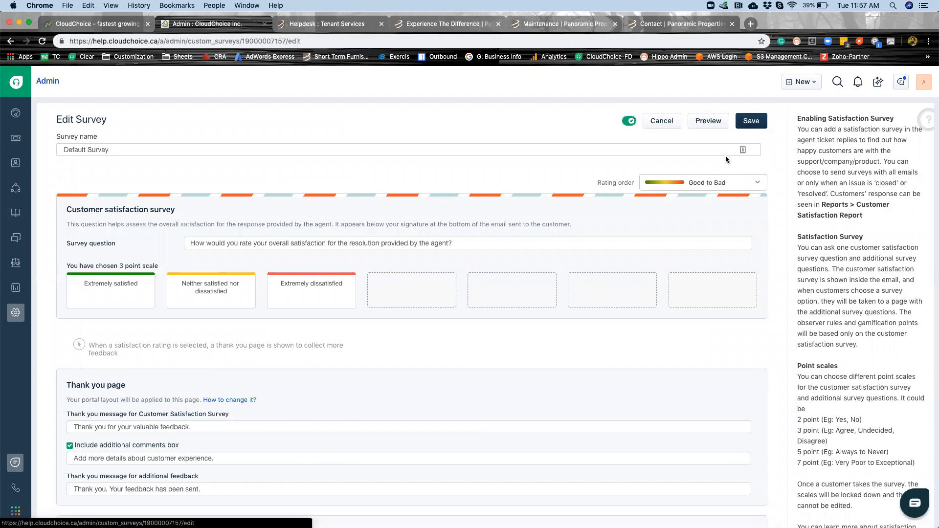
pyautogui.scroll(-3, 427, 361)
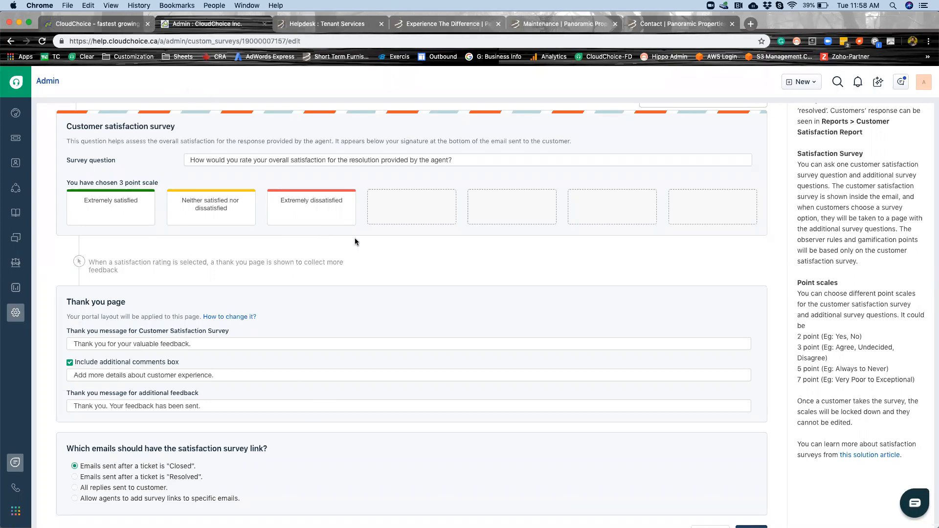
# Switch to the Tenant Services helpdesk and view its customer satisfaction surveys in the admin settings.
pyautogui.click(326, 24)
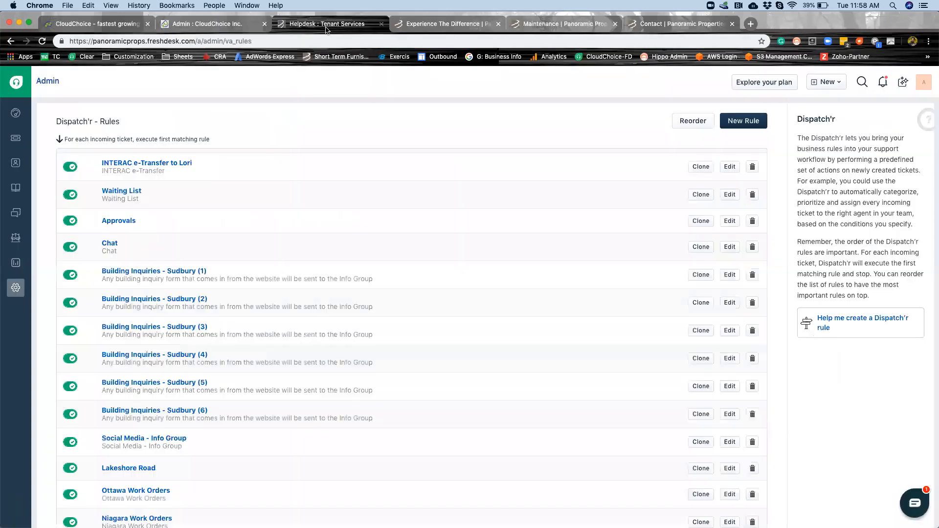
pyautogui.click(15, 288)
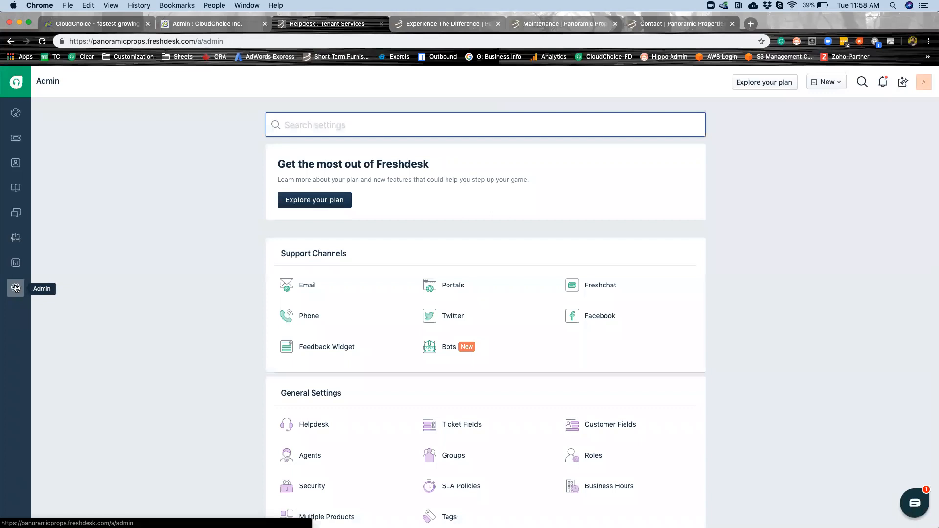
pyautogui.scroll(-7, 15, 288)
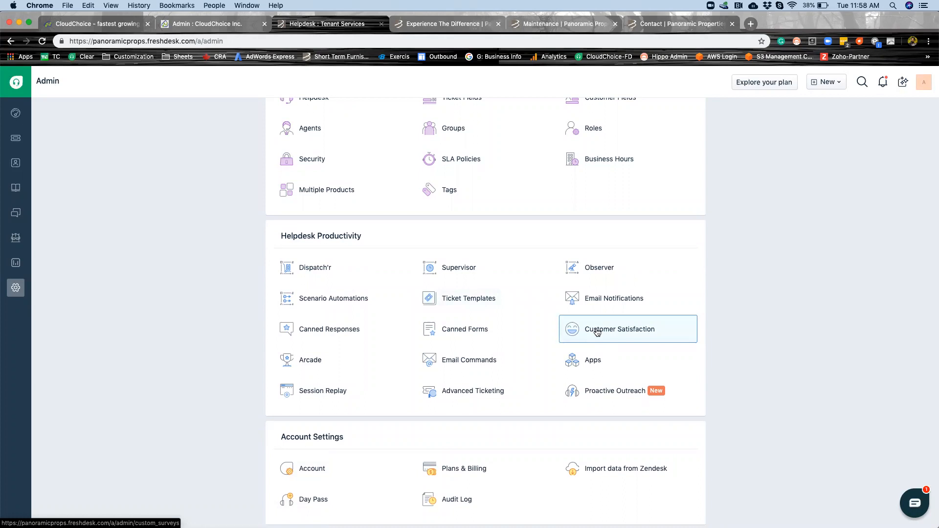
pyautogui.click(597, 333)
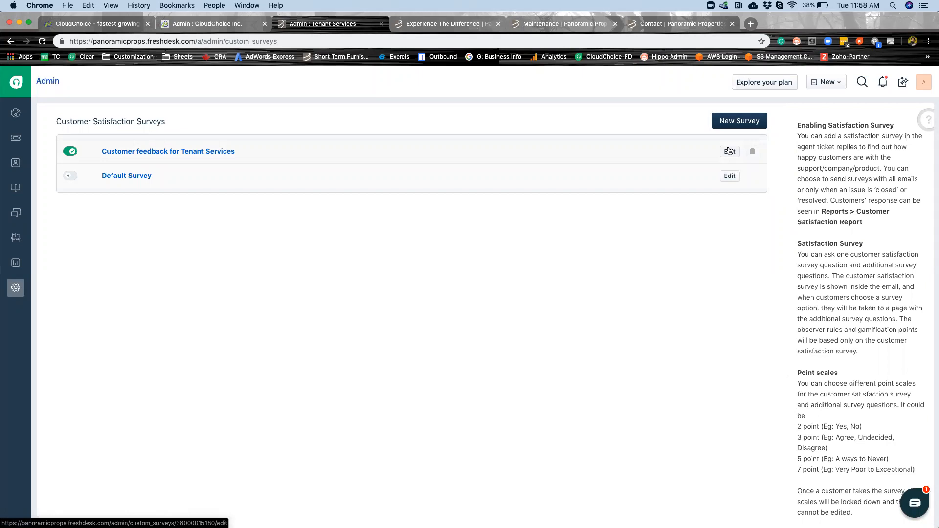
# Examine the Tenant Services dashboard's ticket trends, unresolved tickets and customer satisfaction results.
pyautogui.click(15, 115)
pyautogui.scroll(-5, 439, 333)
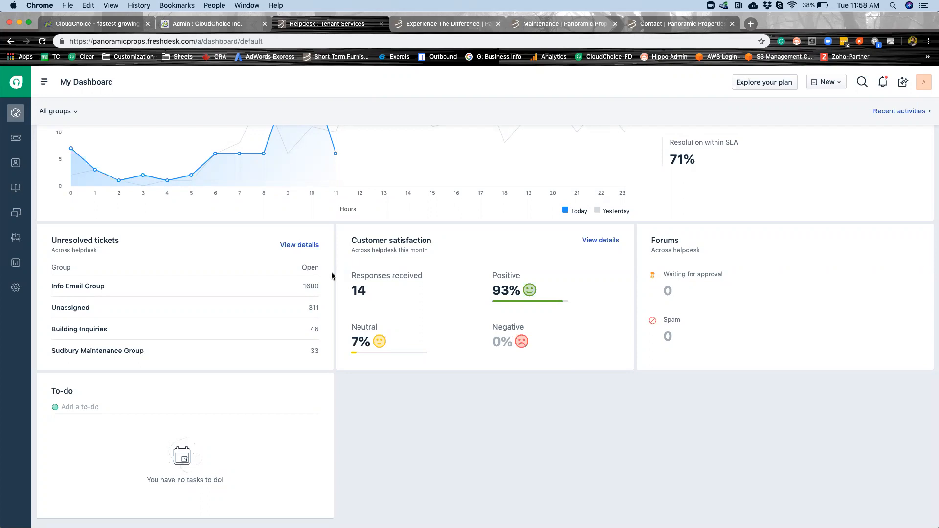
pyautogui.scroll(3, 332, 275)
pyautogui.scroll(1, 331, 275)
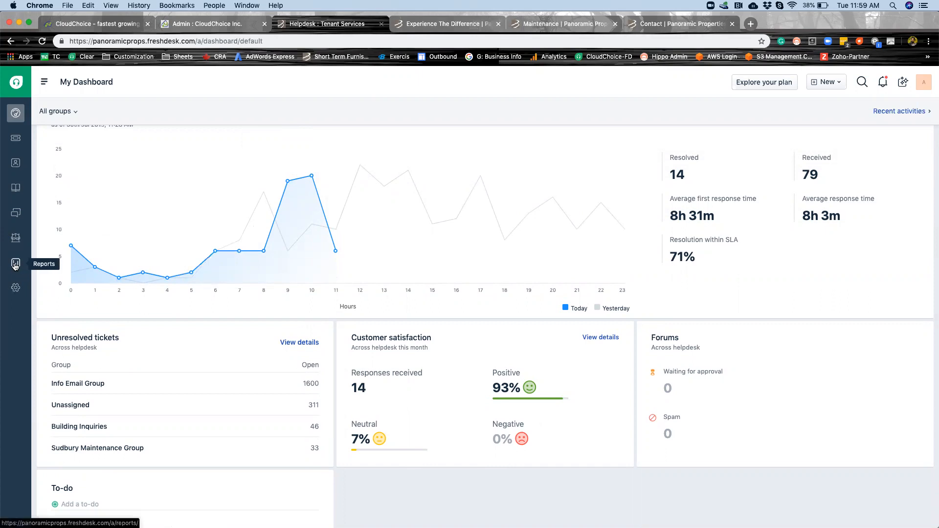
# Open the Helpdesk In-depth report and examine the created tickets split by source, priority, status and type.
pyautogui.click(15, 265)
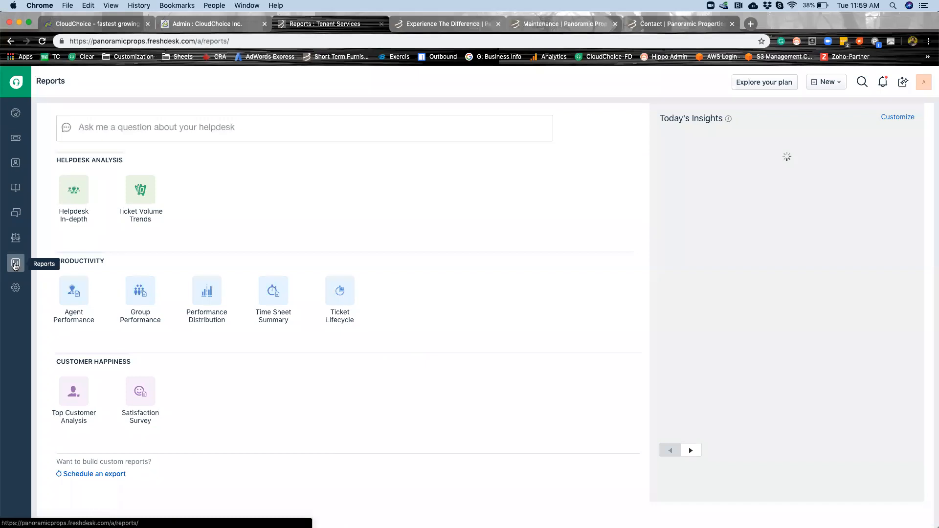
pyautogui.click(74, 195)
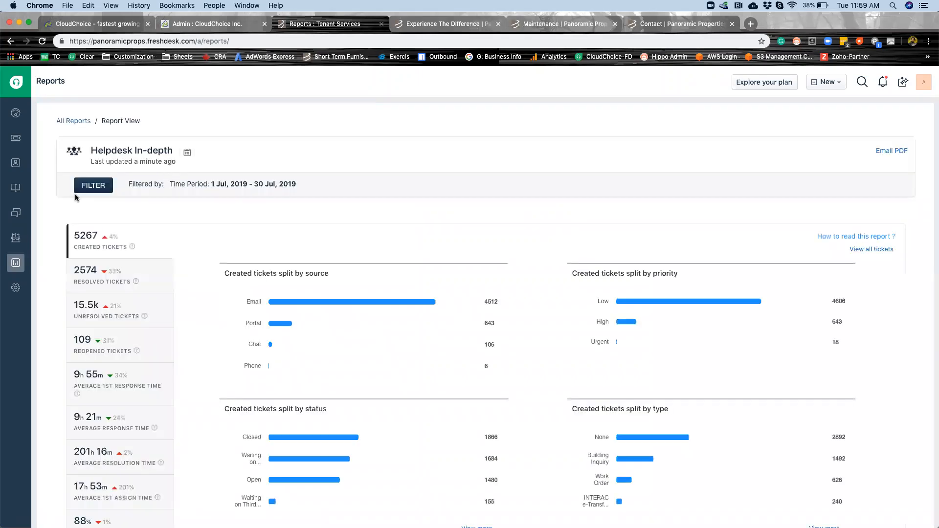
pyautogui.moveTo(339, 328)
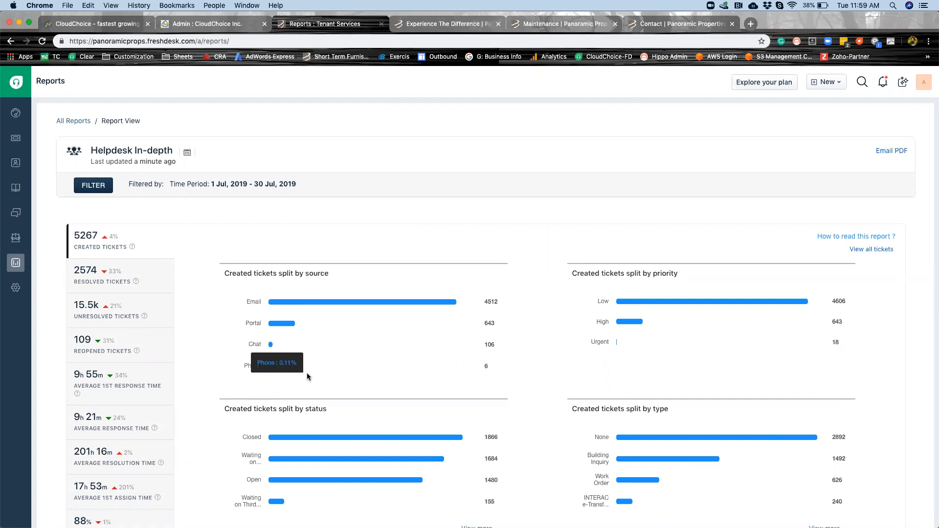
pyautogui.scroll(-1, 307, 374)
pyautogui.scroll(-1, 307, 373)
pyautogui.moveTo(291, 442)
pyautogui.scroll(-1, 291, 440)
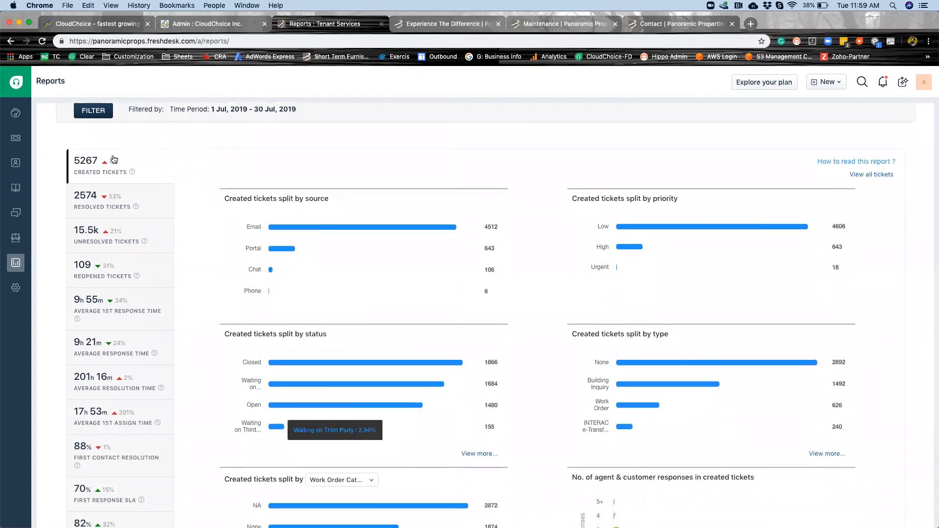
pyautogui.scroll(-5, 131, 293)
pyautogui.scroll(10, 131, 293)
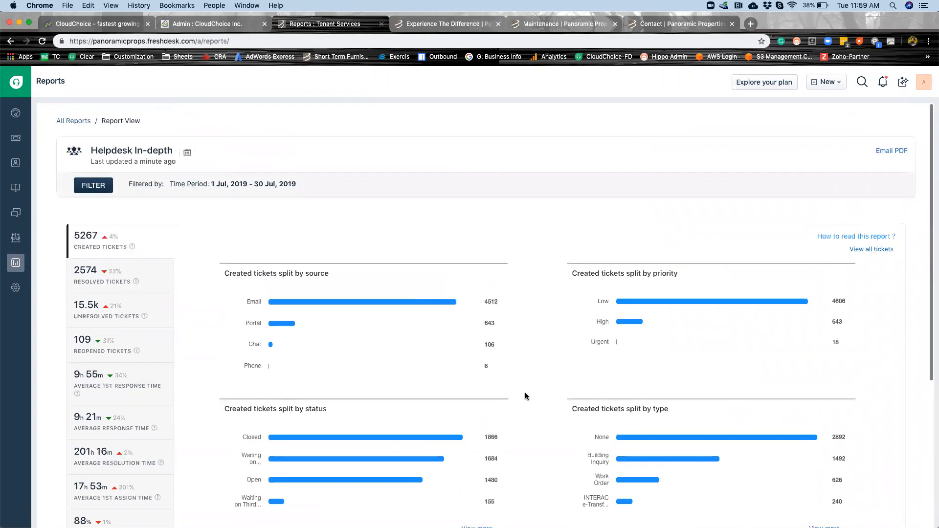
# View the Helpdesk In-depth report's filter options, and try a weekly Monday schedule at 9:00 for it, discarding the schedule.
pyautogui.click(86, 189)
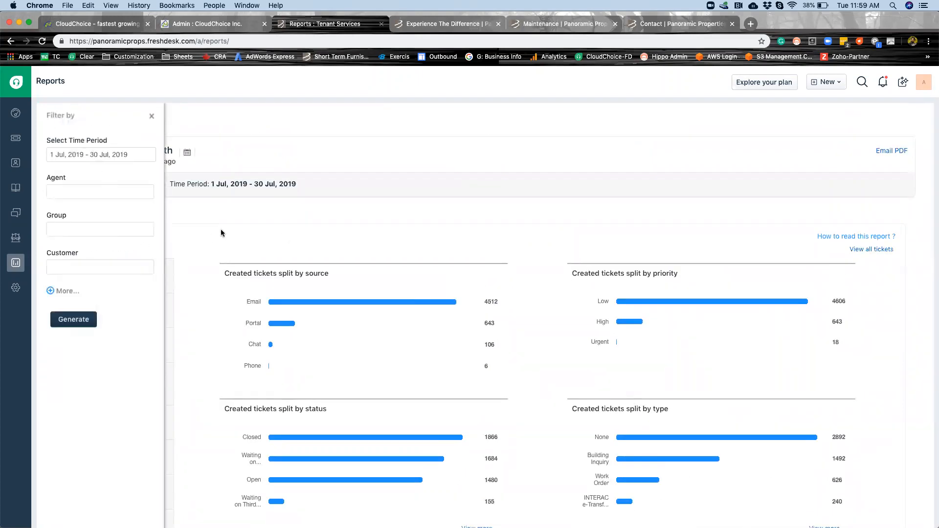
pyautogui.click(151, 116)
pyautogui.click(188, 153)
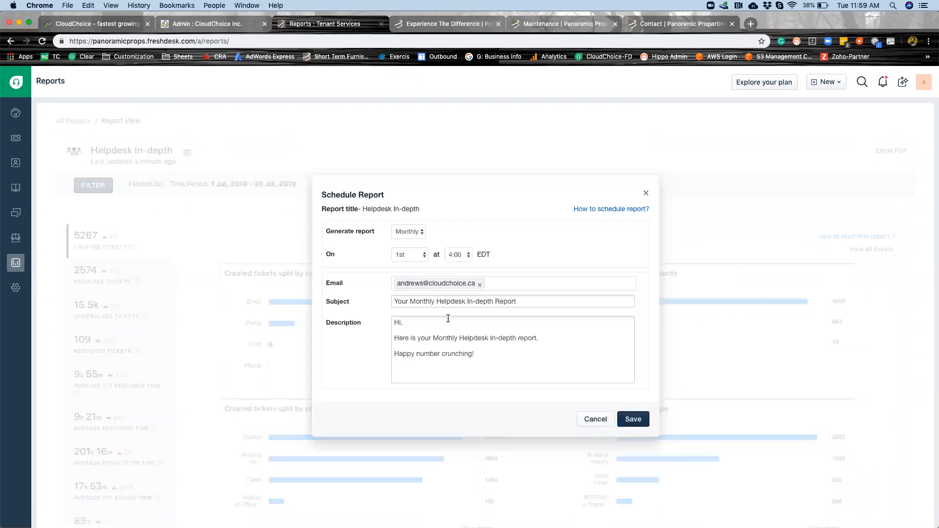
pyautogui.click(421, 233)
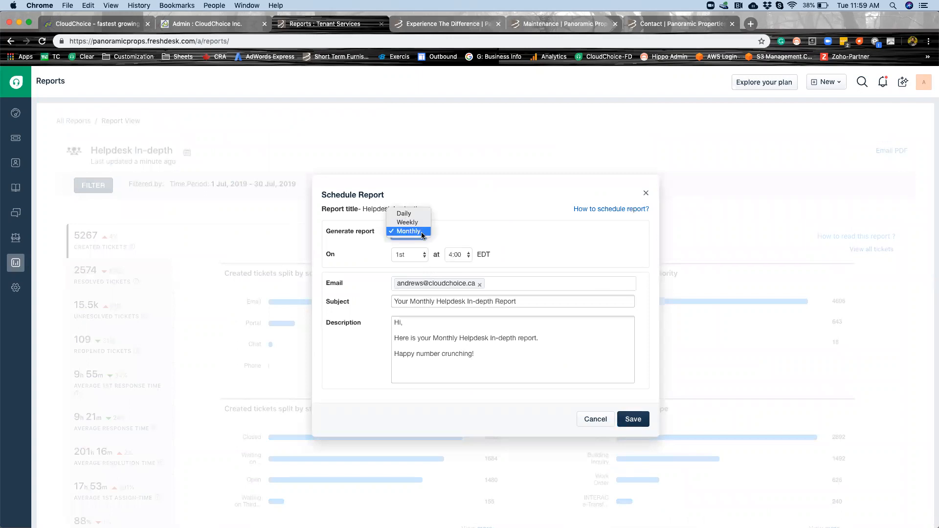
pyautogui.click(416, 223)
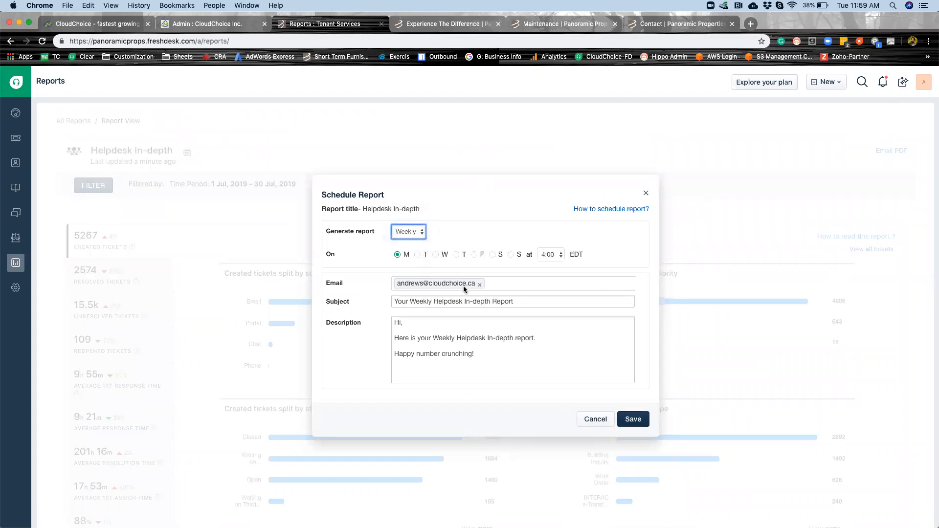
pyautogui.click(554, 254)
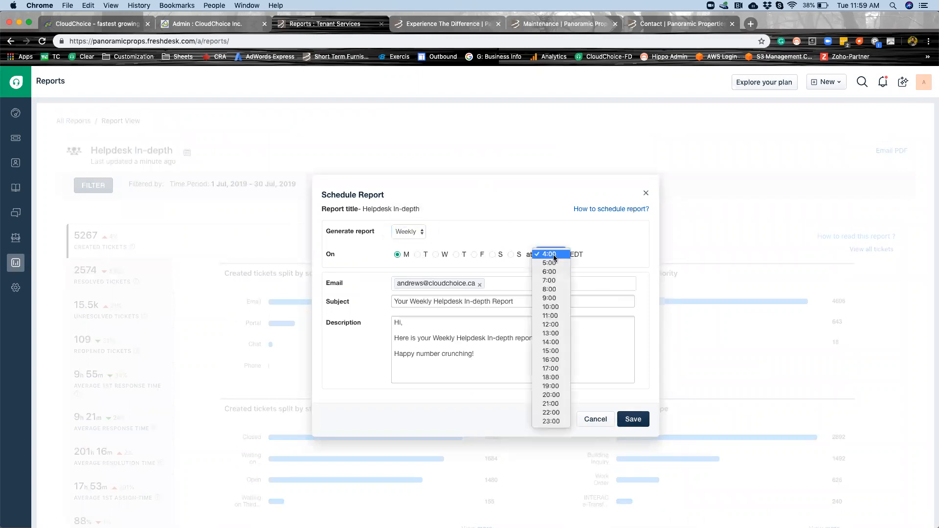
pyautogui.click(553, 299)
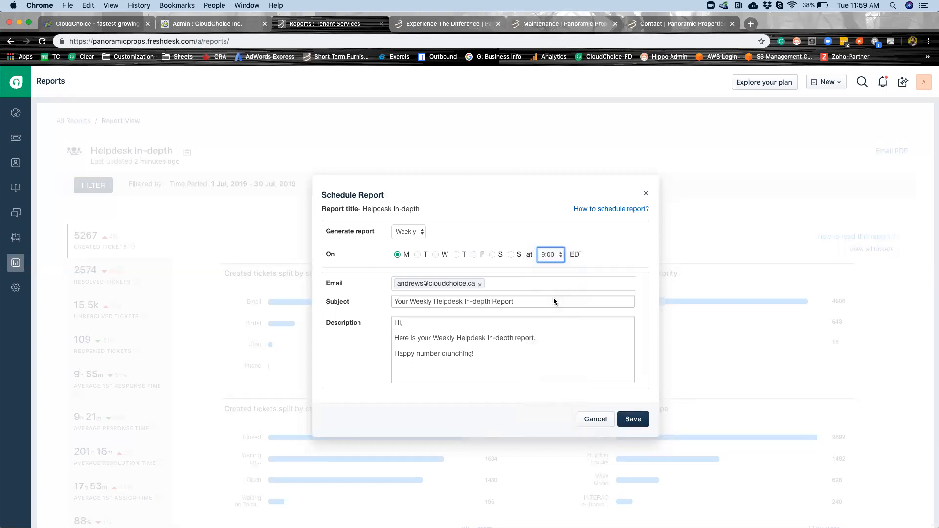
pyautogui.click(601, 426)
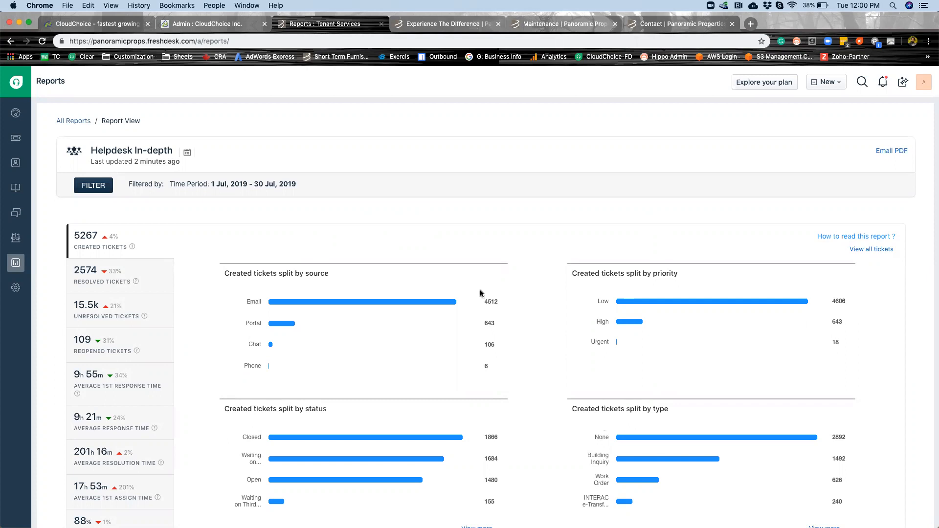
# View the ticket lists in the Tenant Services and CloudChoice helpdesks, and open CloudChoice's Agent Performance report.
pyautogui.click(16, 138)
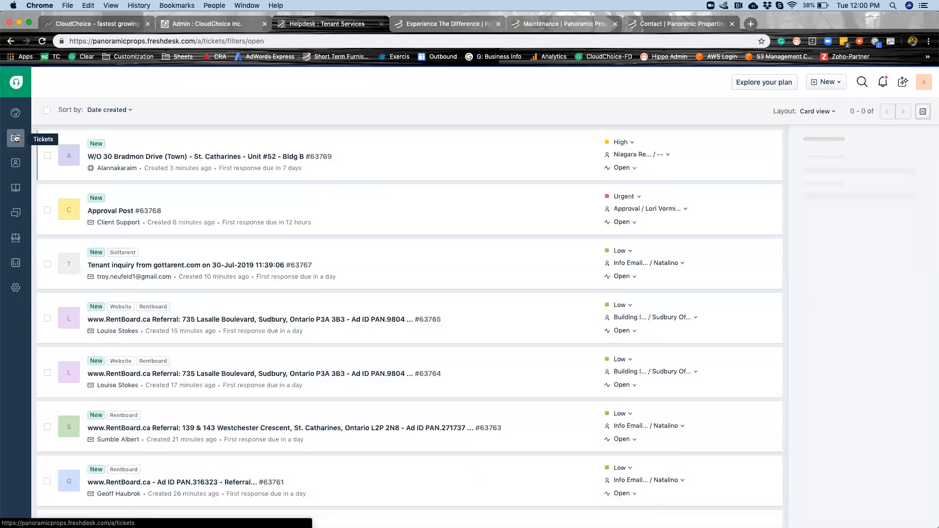
pyautogui.click(191, 22)
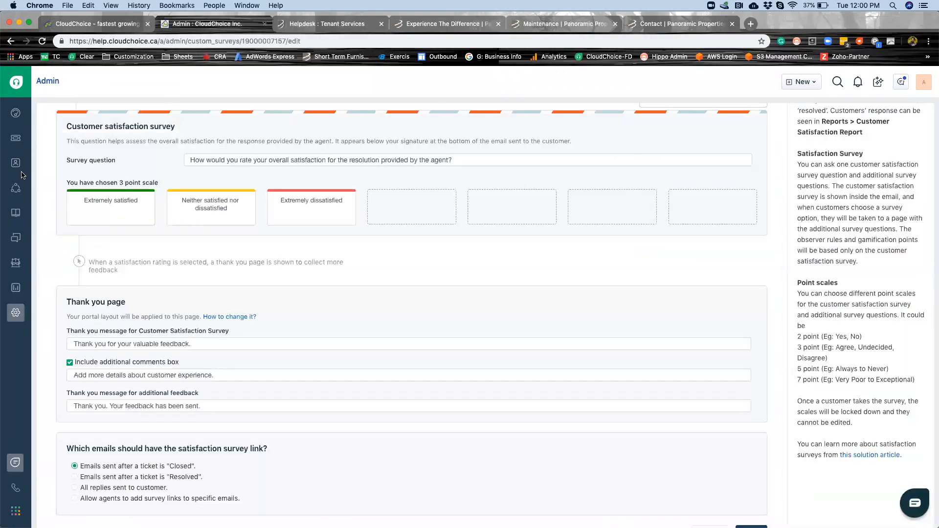
pyautogui.click(16, 142)
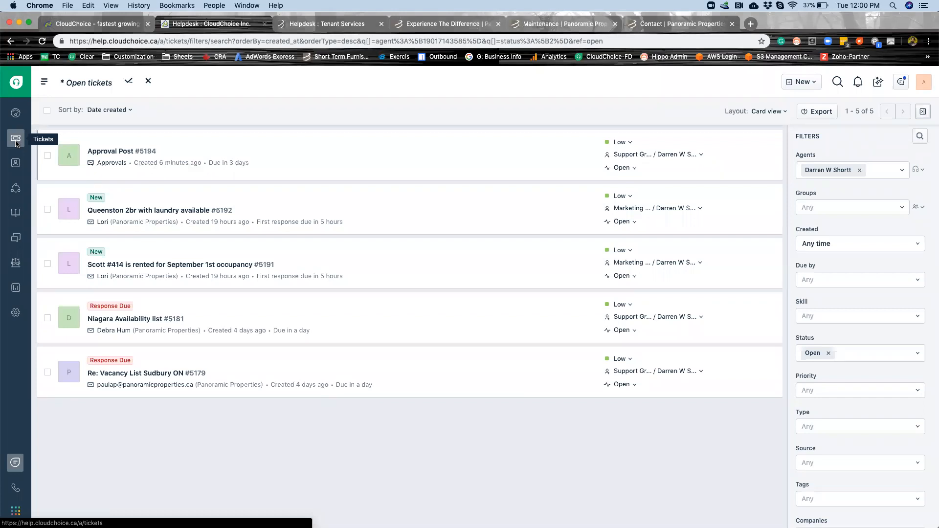
pyautogui.click(21, 294)
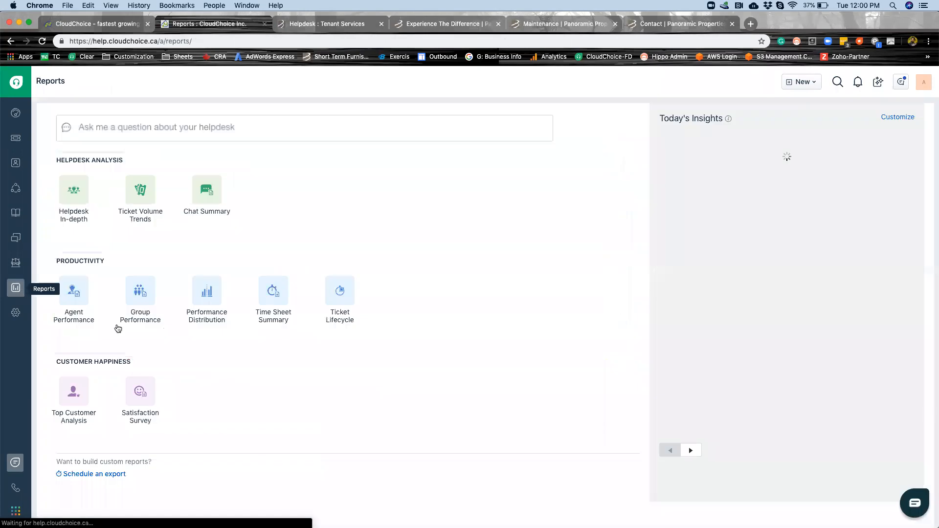
pyautogui.click(72, 303)
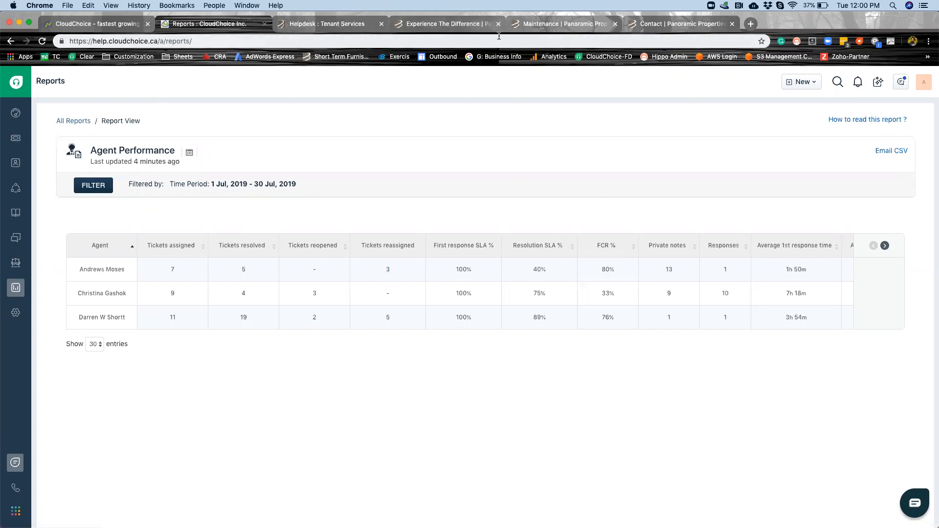
# Switch to the Panoramic Properties website and view the suite availability of the Lakeshore Valley townhouses in St. Catharines.
pyautogui.click(668, 31)
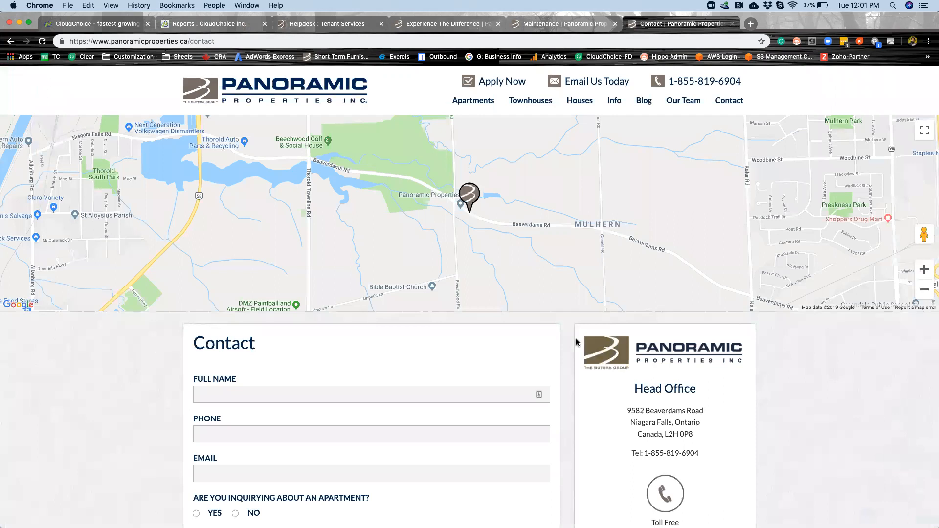
pyautogui.moveTo(538, 98)
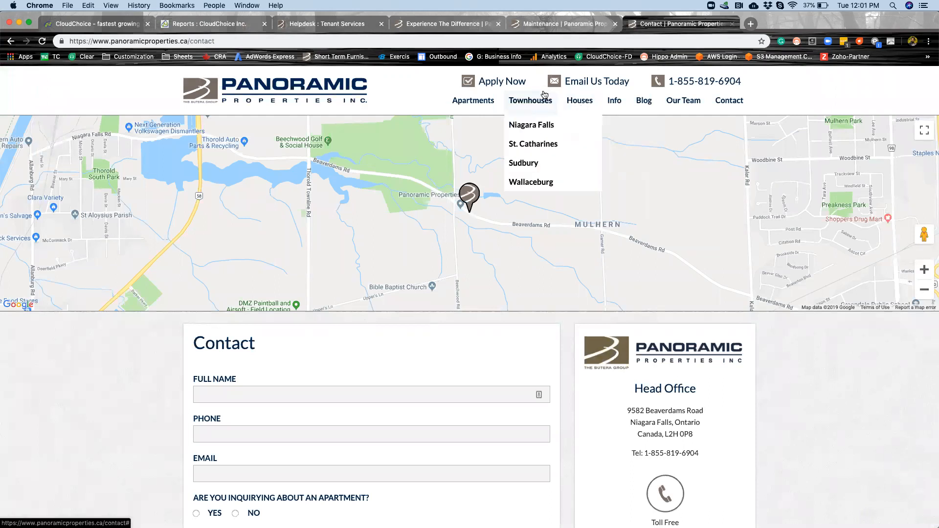
pyautogui.click(529, 149)
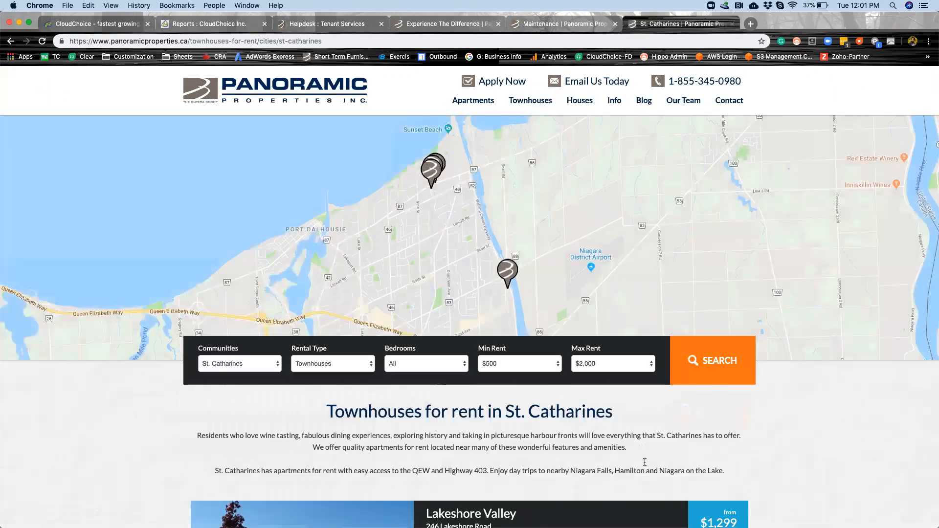
pyautogui.scroll(-3, 645, 462)
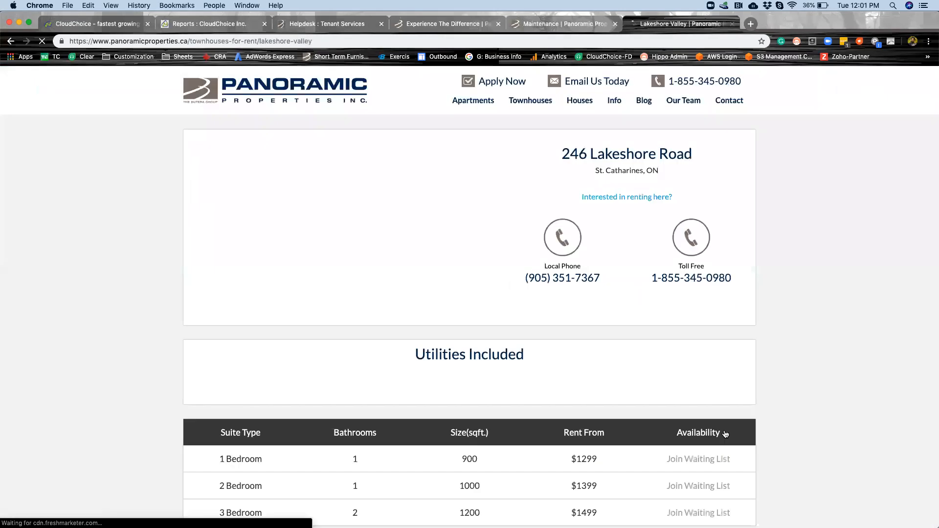
pyautogui.scroll(-3, 725, 434)
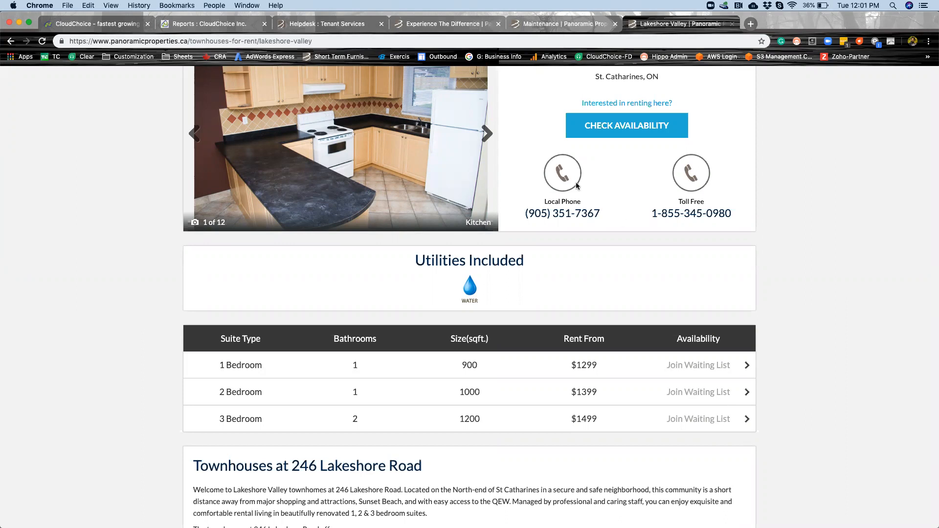
# Return to the CloudChoice helpdesk and examine its dashboard and its social accounts and streams.
pyautogui.click(178, 32)
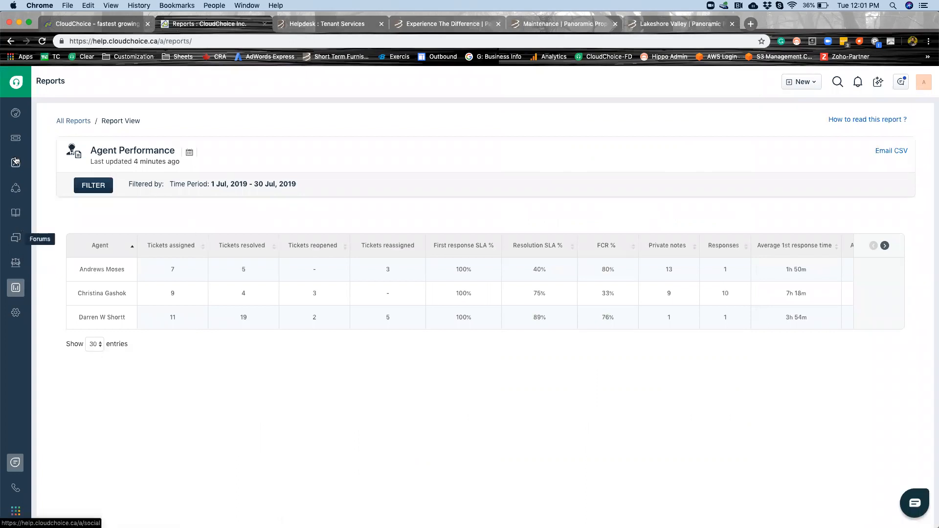
pyautogui.click(16, 113)
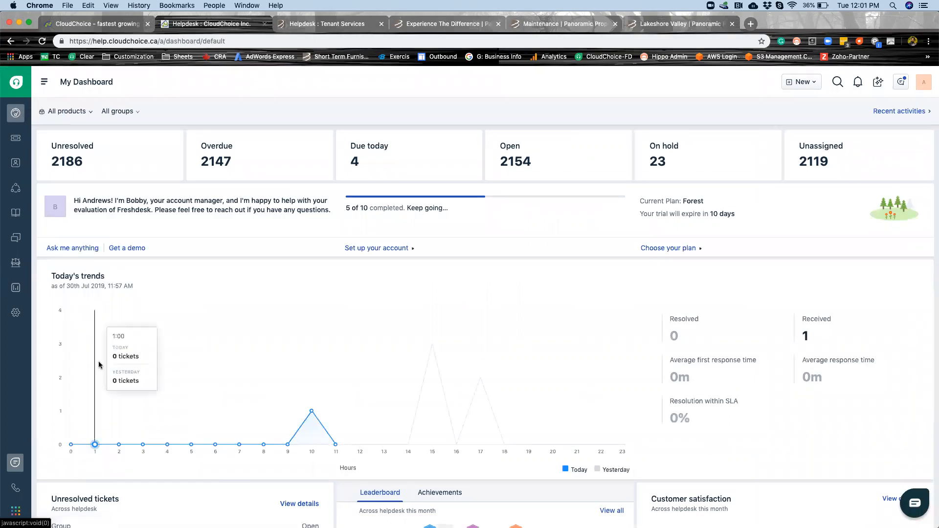
pyautogui.scroll(-5, 99, 365)
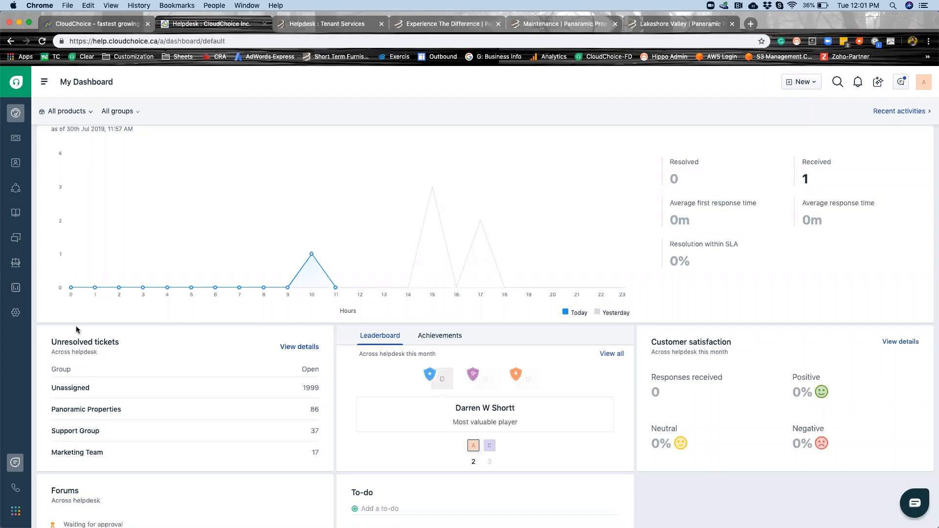
pyautogui.click(14, 189)
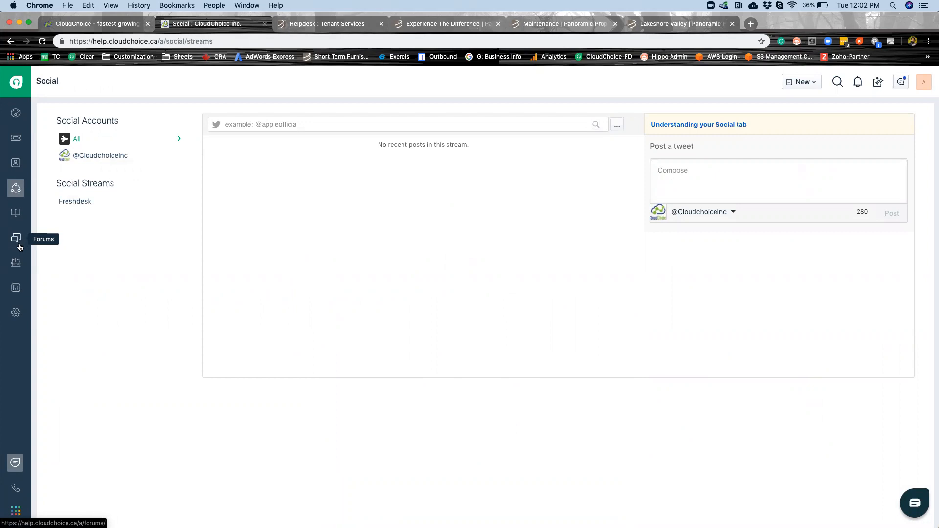
pyautogui.click(16, 114)
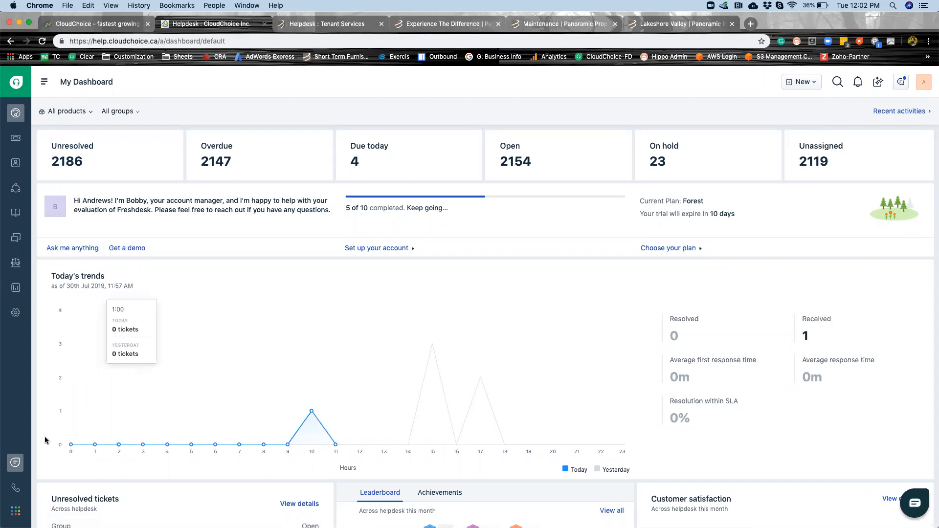
# Switch to the CloudChoice website and look through its home page, including partners, client testimonial and contact details.
pyautogui.click(100, 24)
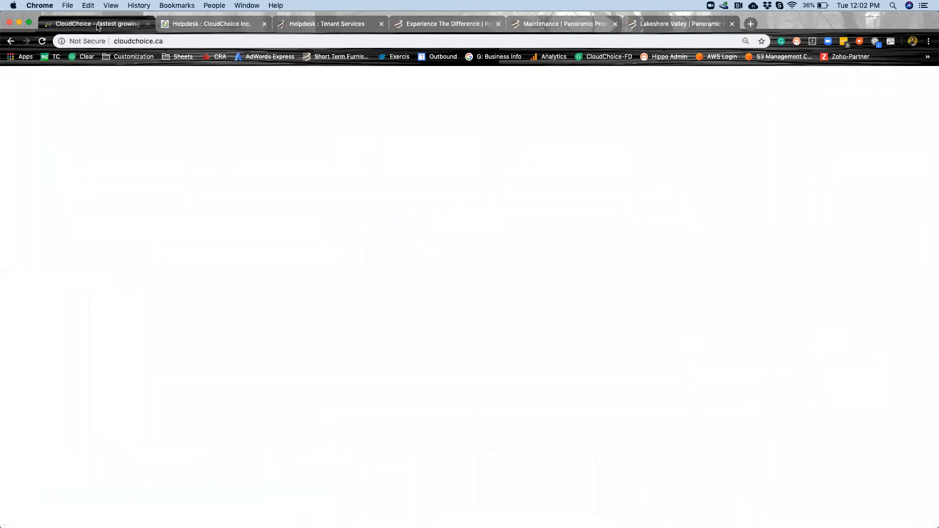
pyautogui.scroll(-15, 320, 393)
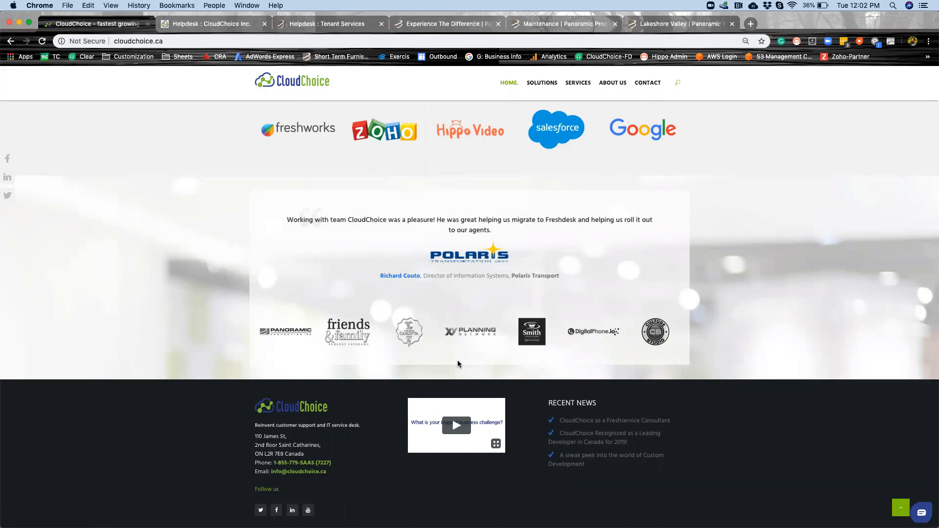
pyautogui.scroll(15, 458, 363)
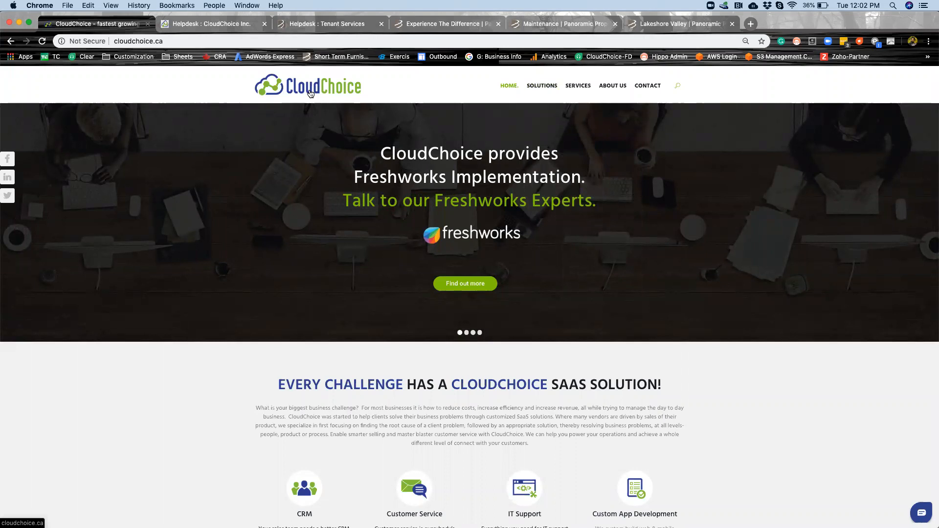
# Return to the CloudChoice helpdesk and browse the Freshworks account switcher's Freshdesk, Freshsales and Freshchat accounts, closing it again.
pyautogui.click(234, 28)
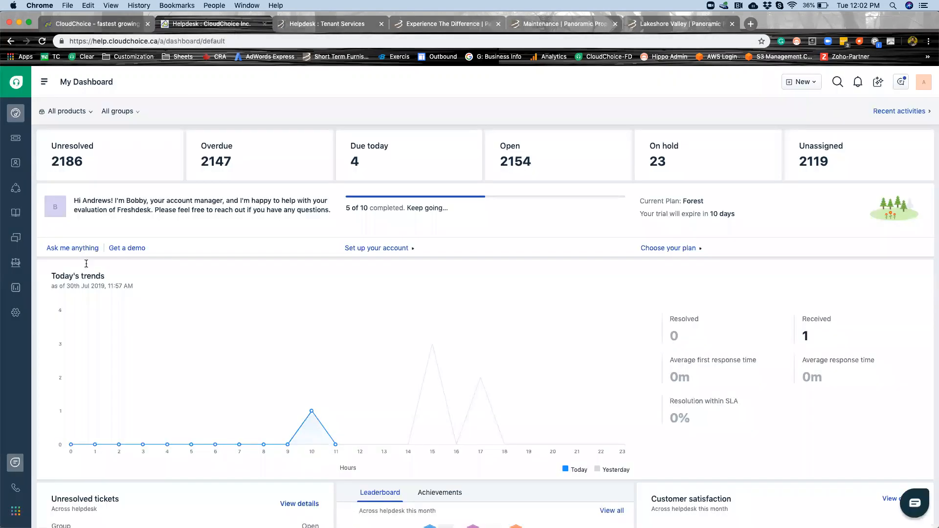
pyautogui.click(16, 510)
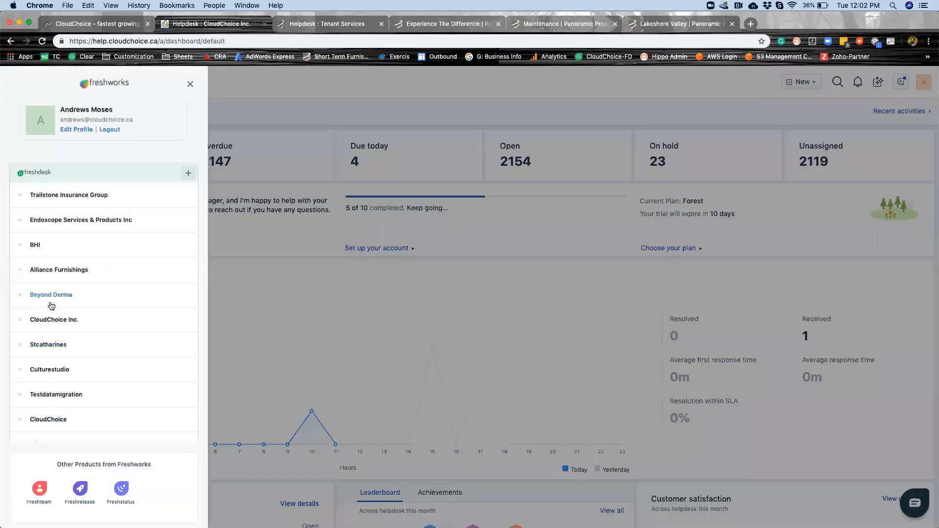
pyautogui.scroll(-3, 56, 329)
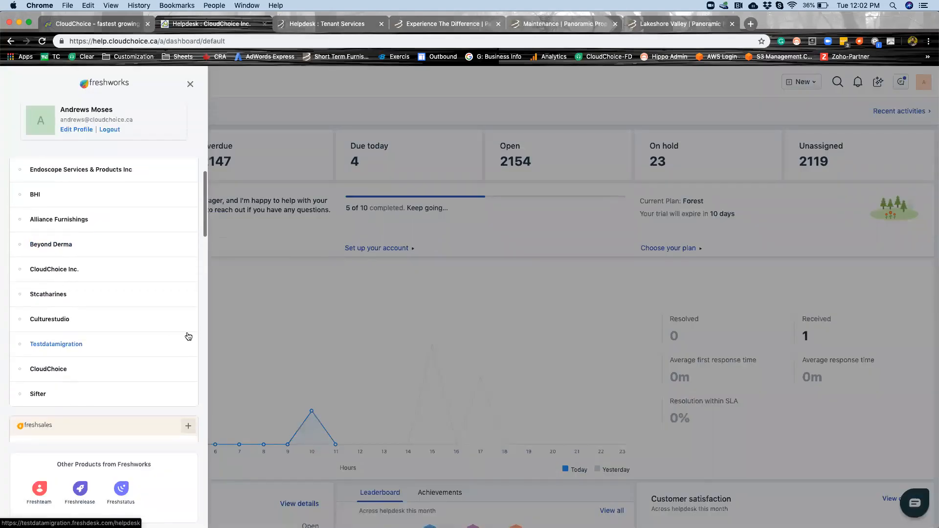
pyautogui.scroll(-10, 188, 336)
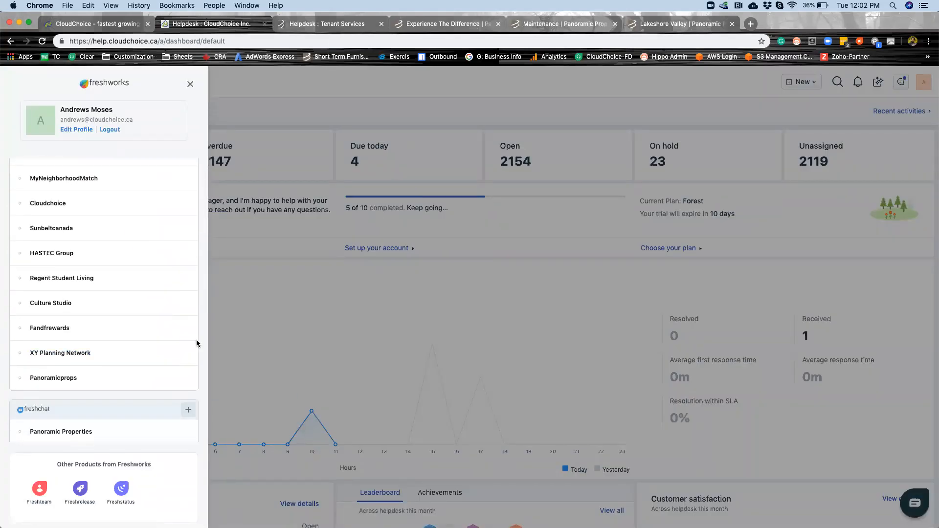
pyautogui.press('Escape')
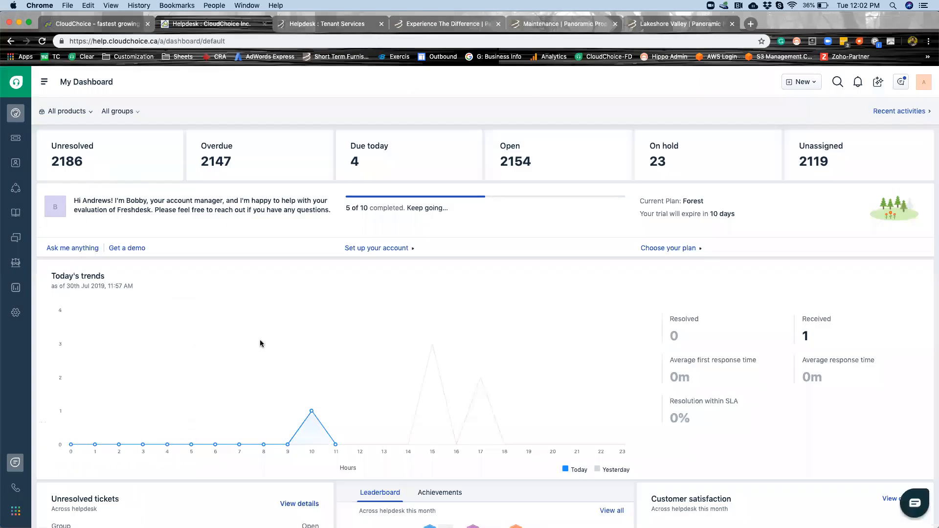